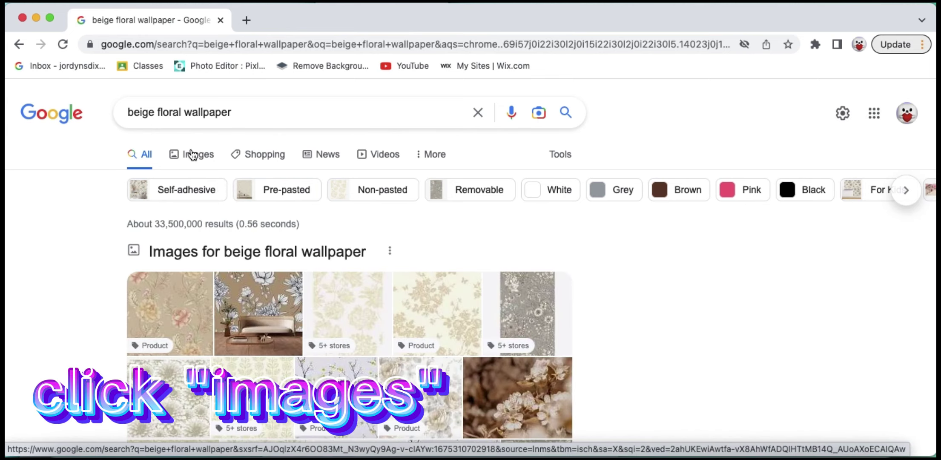
Show the image results for "beige floral wallpaper" and browse them for a suitable background.
click(192, 154)
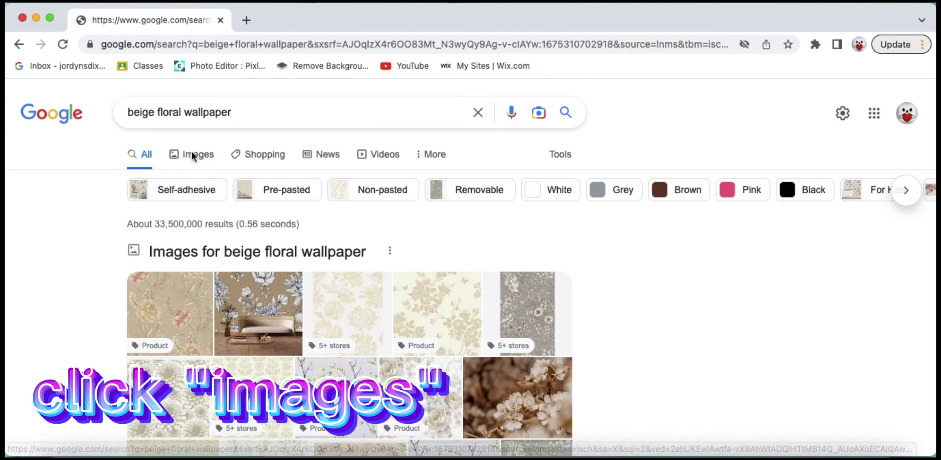
scroll(252, 306, down, 5)
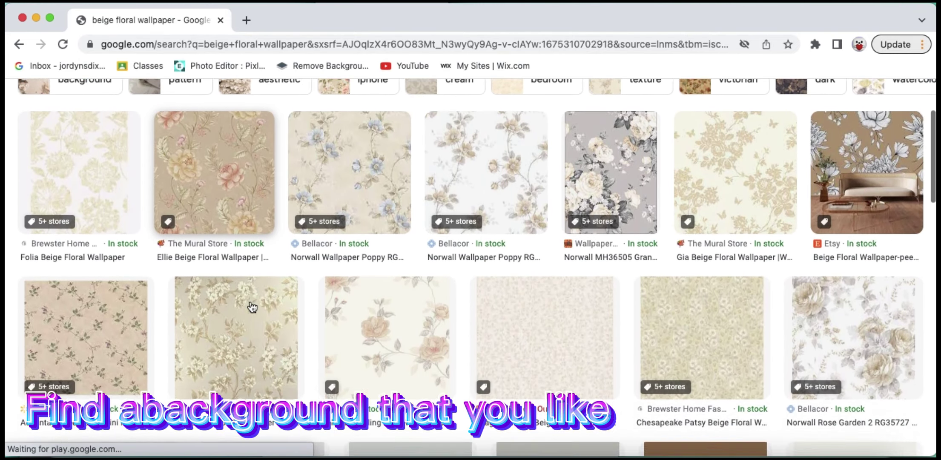
Replace the image search query with "catage coore" and run the search.
scroll(253, 307, up, 5)
click(309, 116)
drag(309, 115, 105, 114)
key(BackSpace)
text(catage coore)
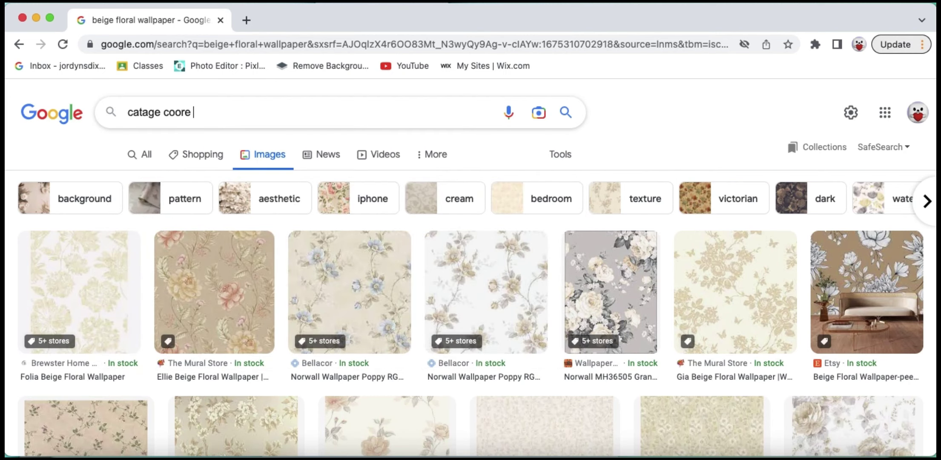
key(Return)
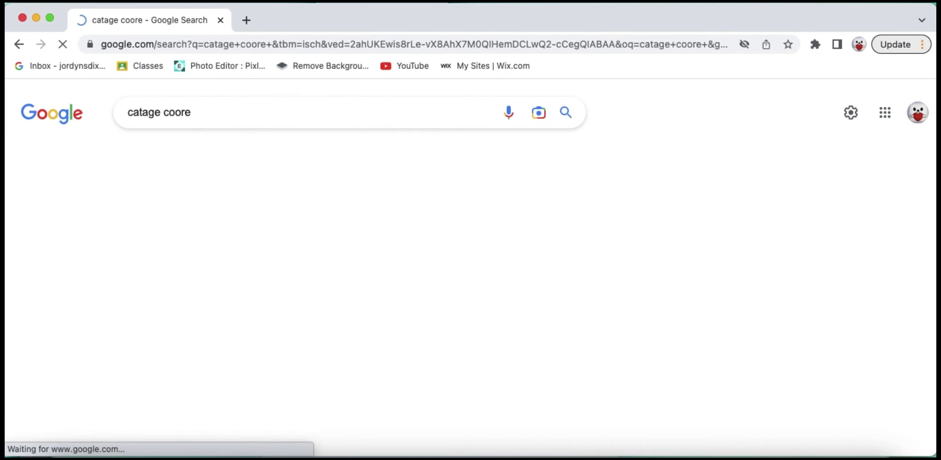
Save the Architectural Digest image of the flower-covered cottage to the Desktop as wallpaper.png, using the .png extension.
scroll(109, 260, down, 1)
scroll(109, 260, down, 2)
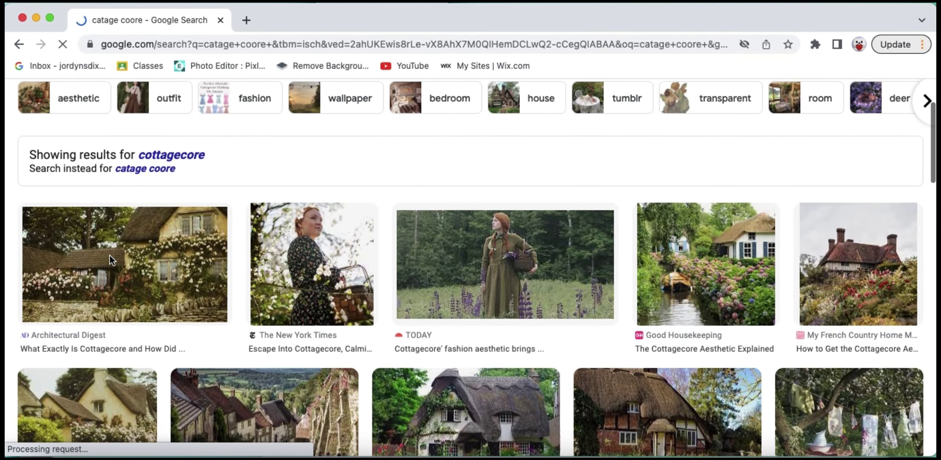
click(155, 250)
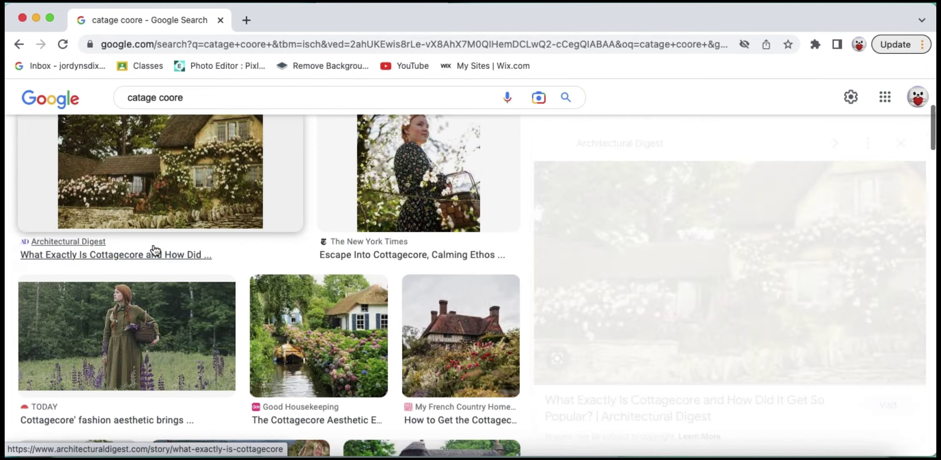
right_click(752, 259)
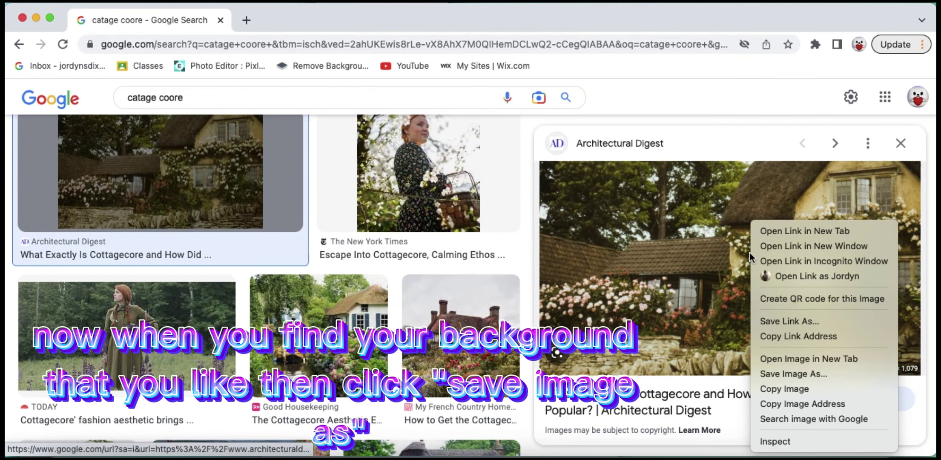
click(840, 374)
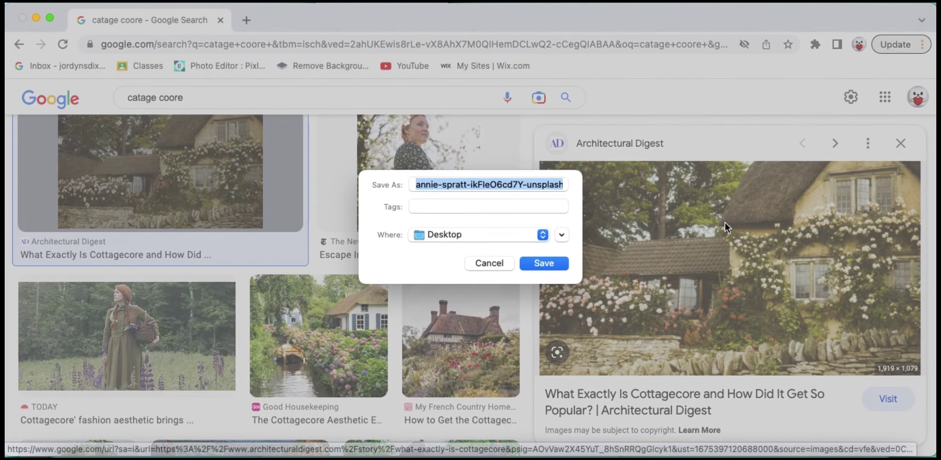
key(BackSpace)
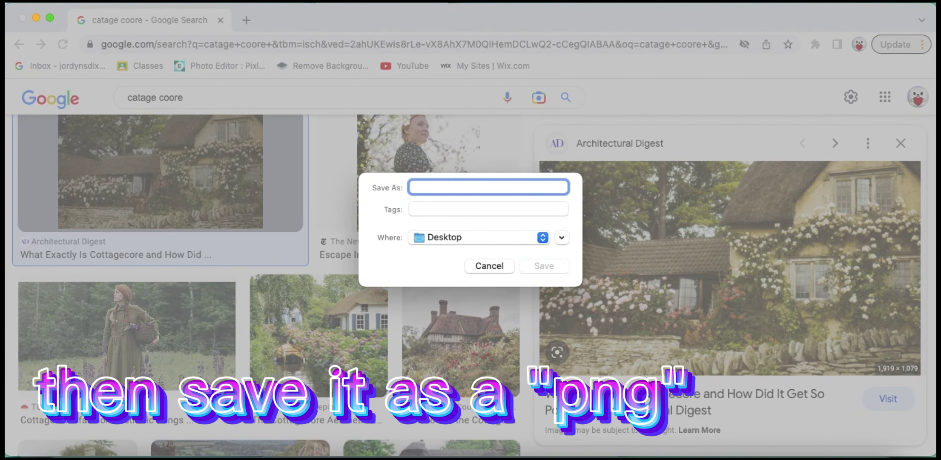
text(wallpaper.png)
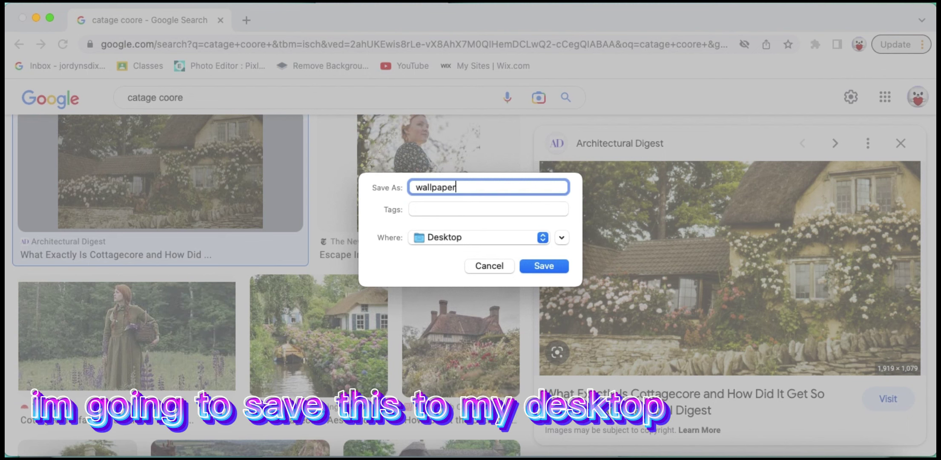
click(548, 268)
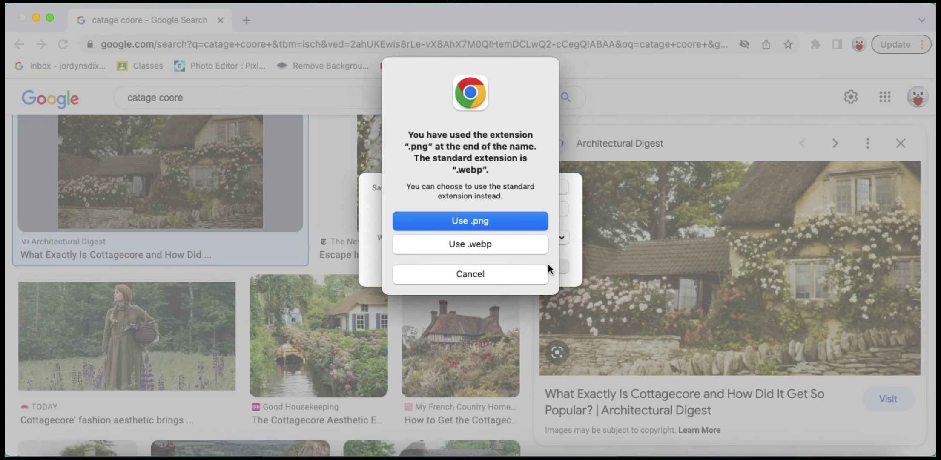
click(526, 221)
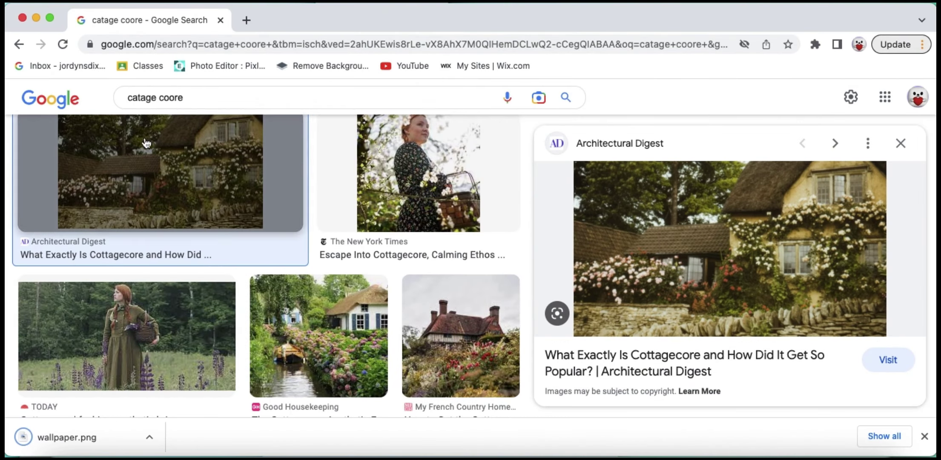
Open the Pixlr E photo editor website in a new browser tab.
click(246, 20)
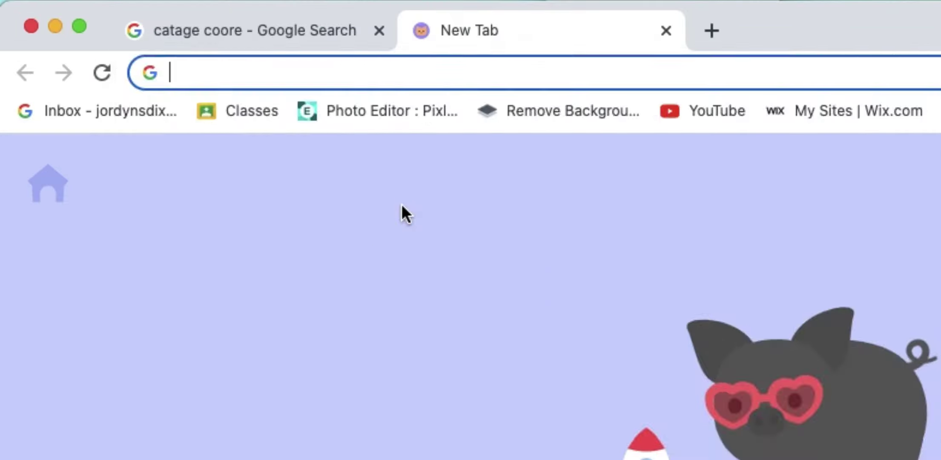
text(pixl)
key(Return)
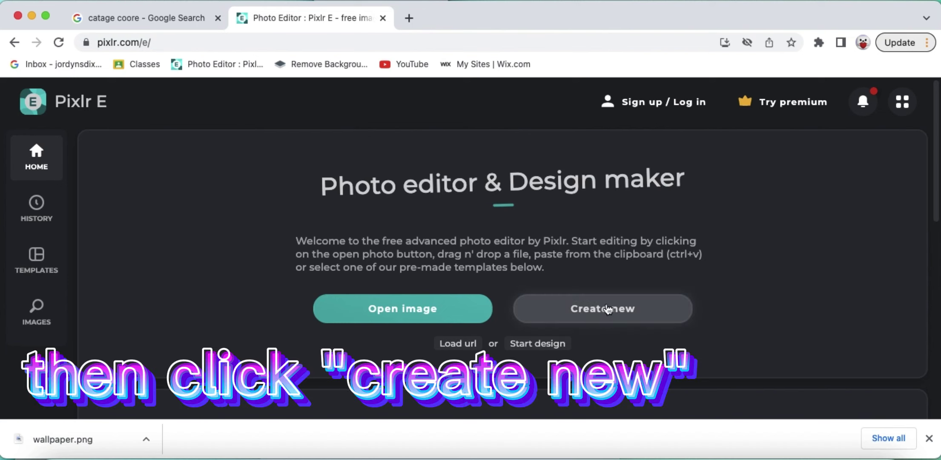
Create a new canvas named "How I make my aesthetic thumbnail" with the Thumb 720p preset, 1280 x 720 px.
click(619, 317)
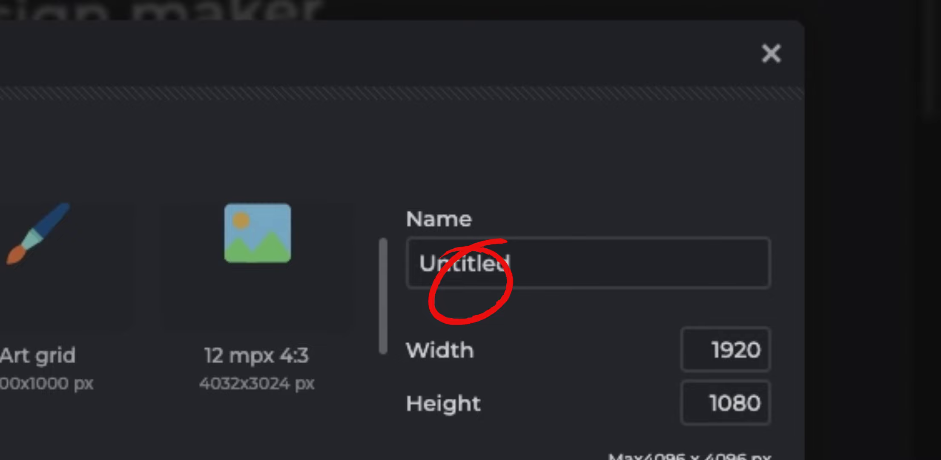
key(super+a)
key(BackSpace)
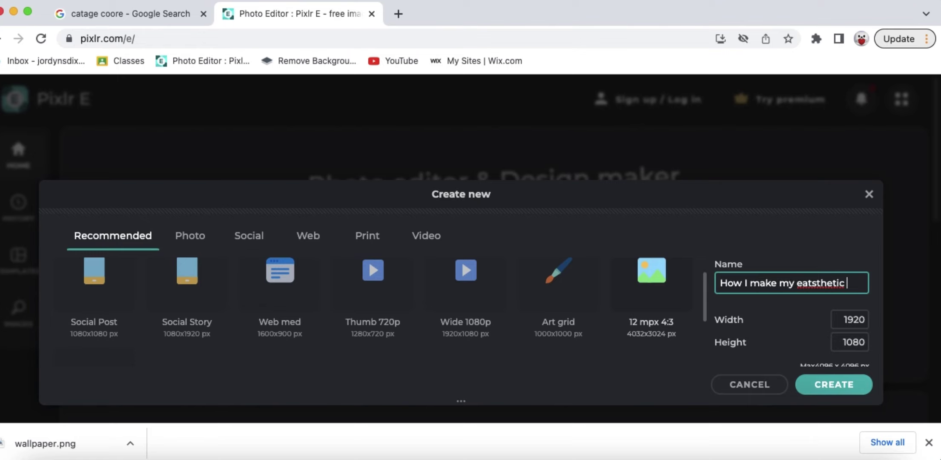
text(How I make my easthetic thumbnail)
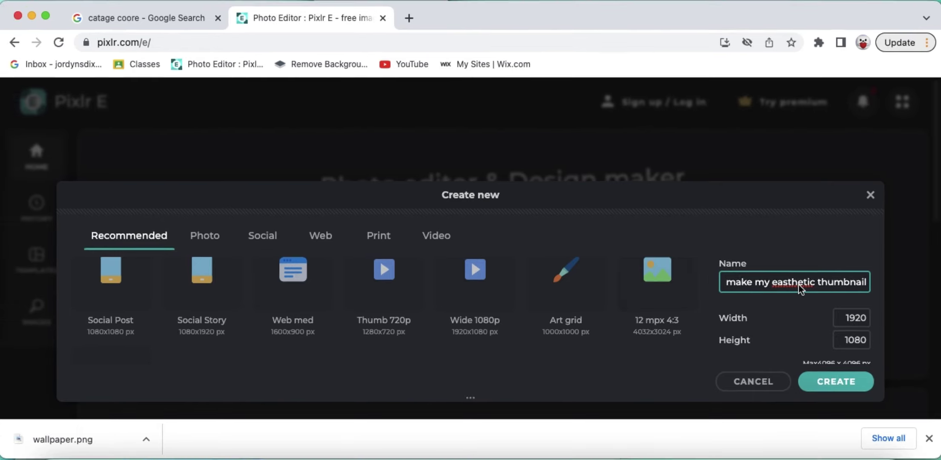
right_click(799, 285)
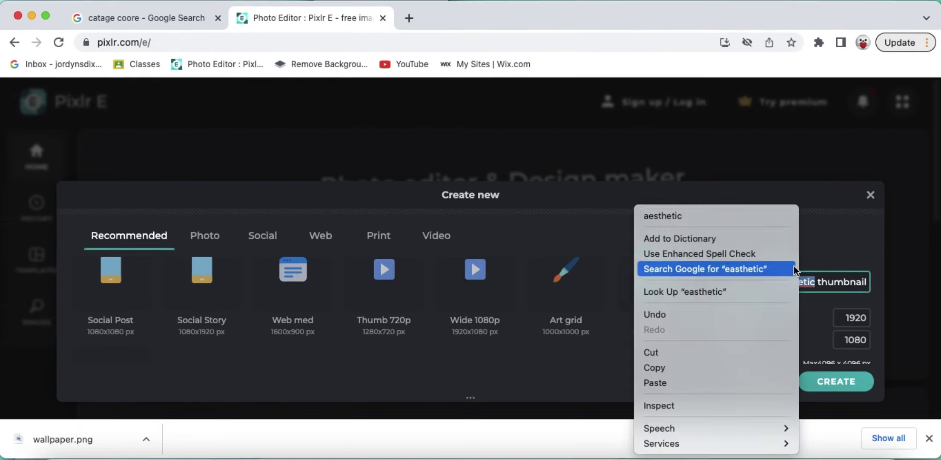
click(778, 208)
click(385, 281)
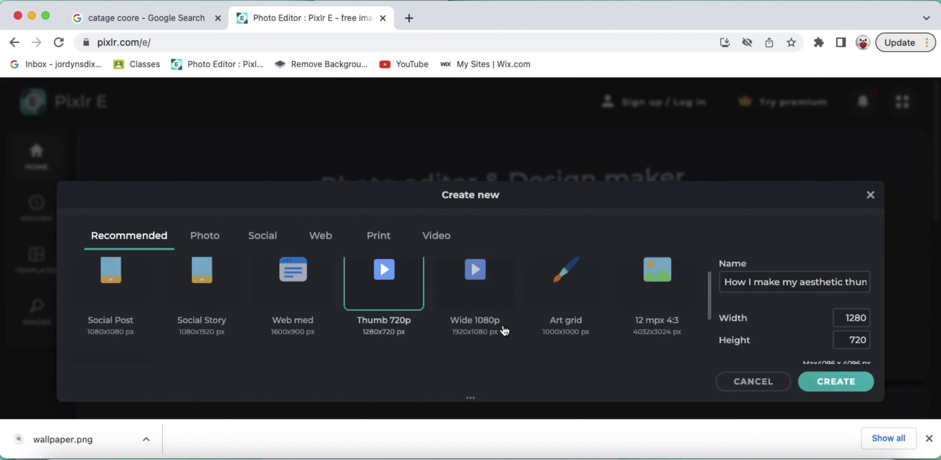
click(825, 379)
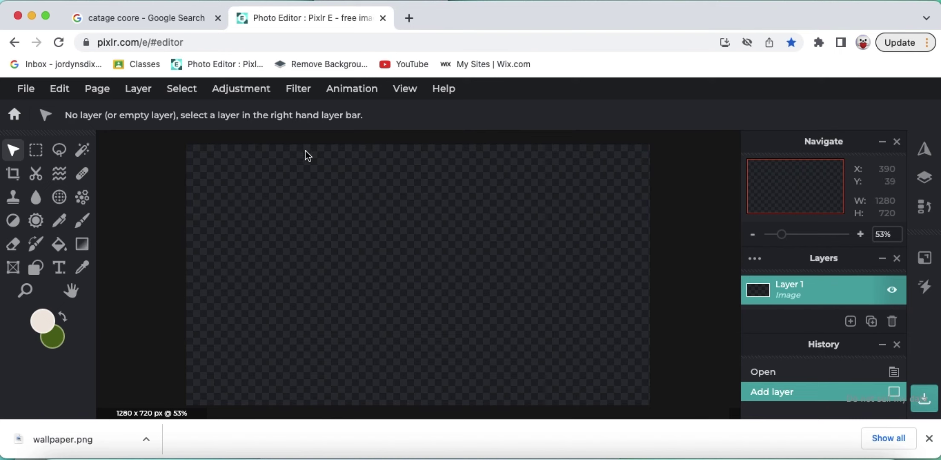
Start adding an image file as a layer on the empty canvas.
click(138, 90)
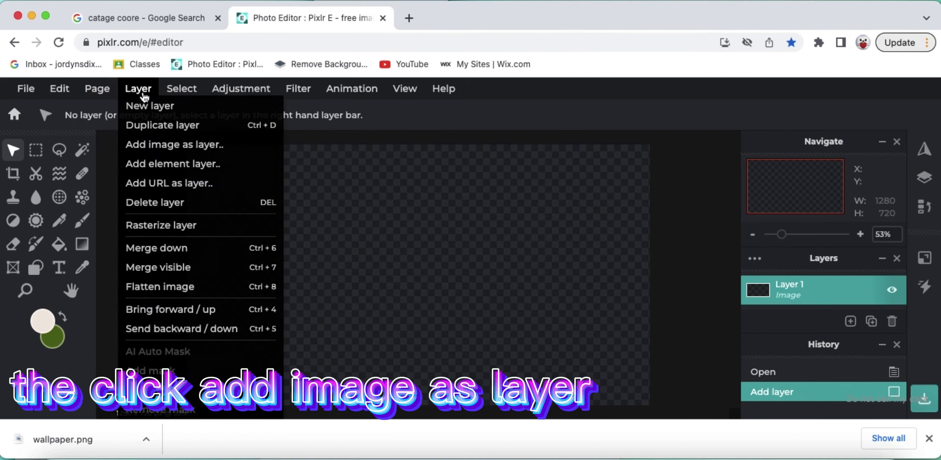
click(167, 147)
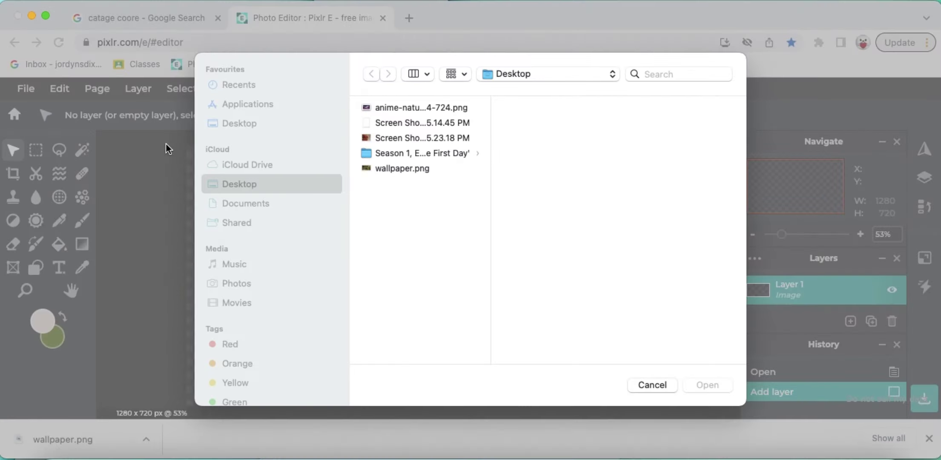
click(273, 186)
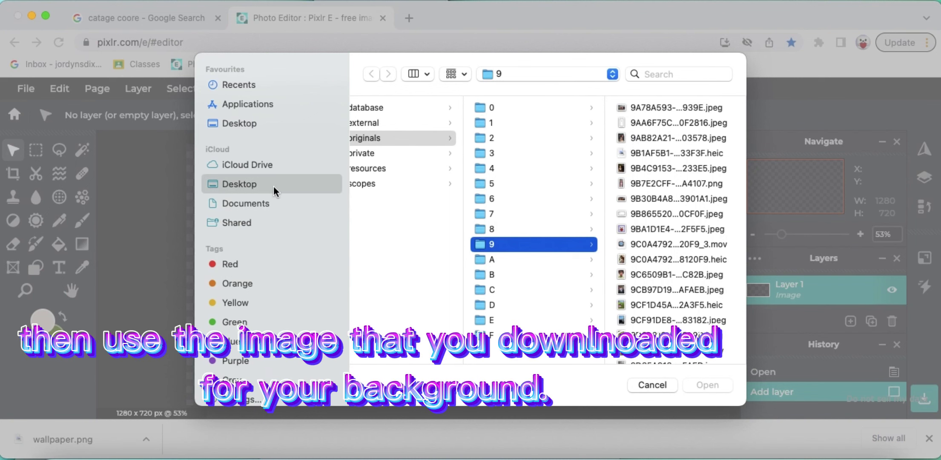
click(256, 86)
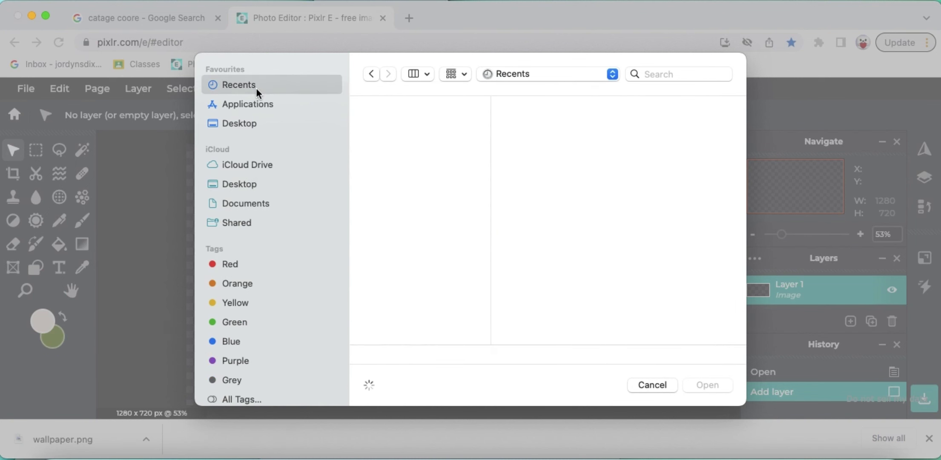
click(654, 77)
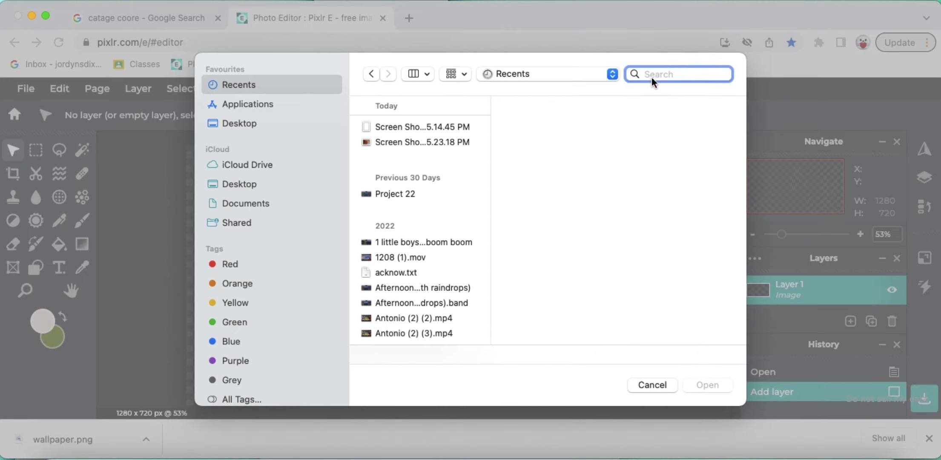
text(wallp)
key(BackSpace)
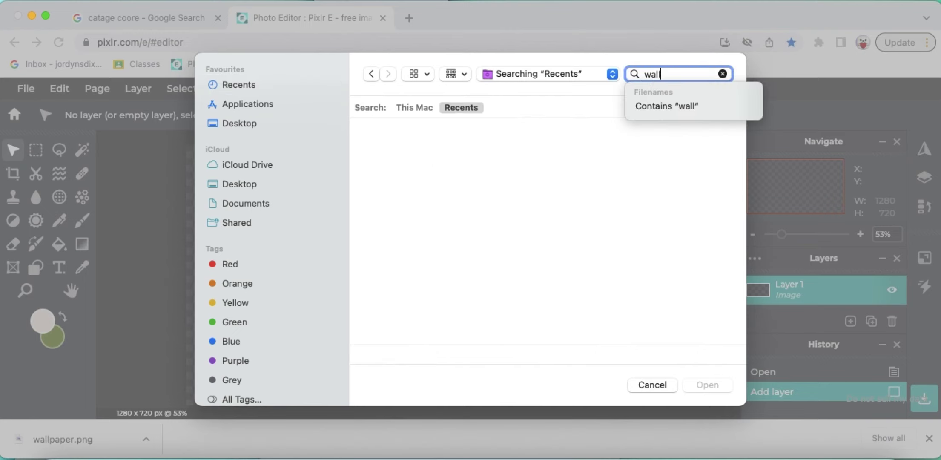
Load wallpaper.png from the Desktop folder as the image layer.
click(275, 186)
click(710, 147)
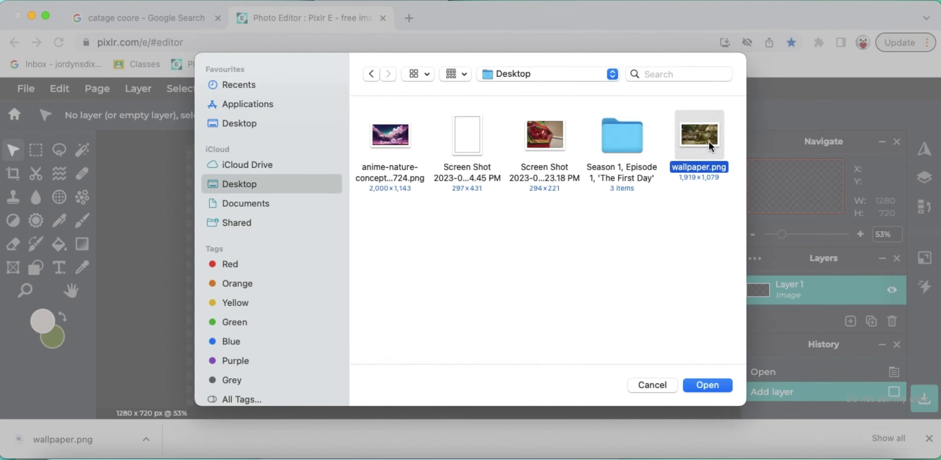
click(705, 387)
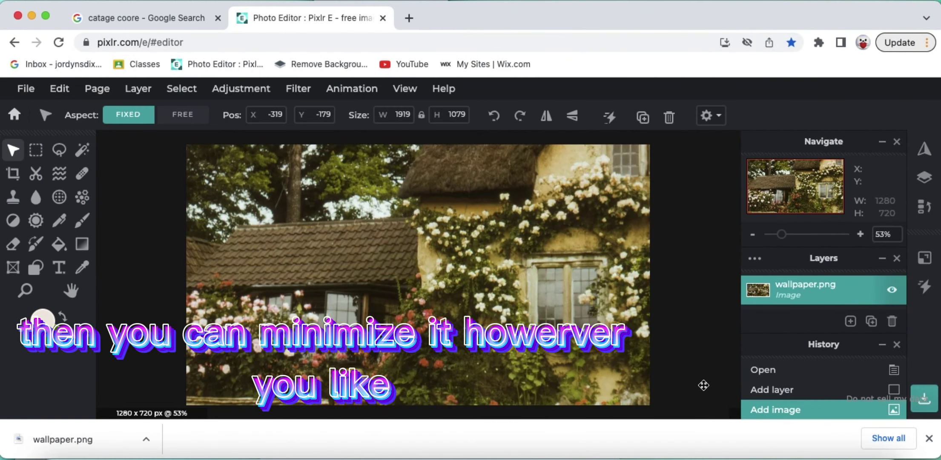
Shrink and reposition the wallpaper layer to cover the canvas, about 1280 x 719 px at X 0, Y 0.
scroll(605, 354, down, 5)
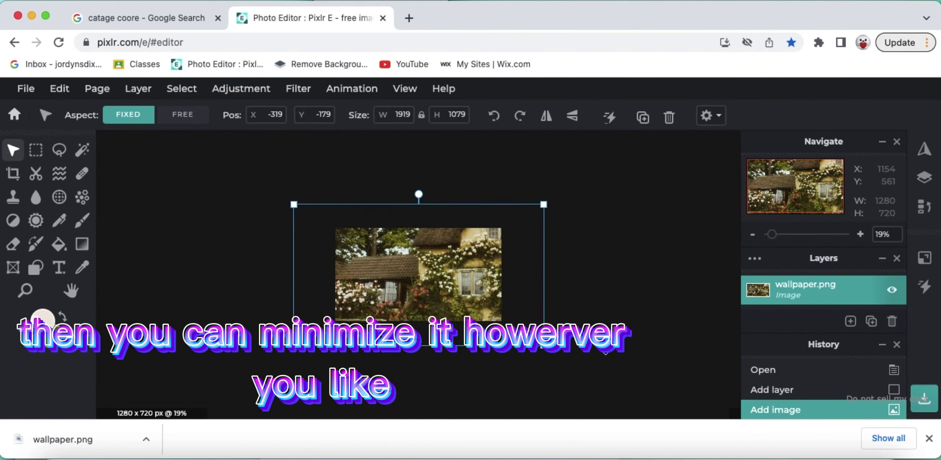
drag(536, 342, 469, 304)
drag(305, 208, 346, 234)
drag(393, 257, 387, 255)
drag(491, 315, 497, 319)
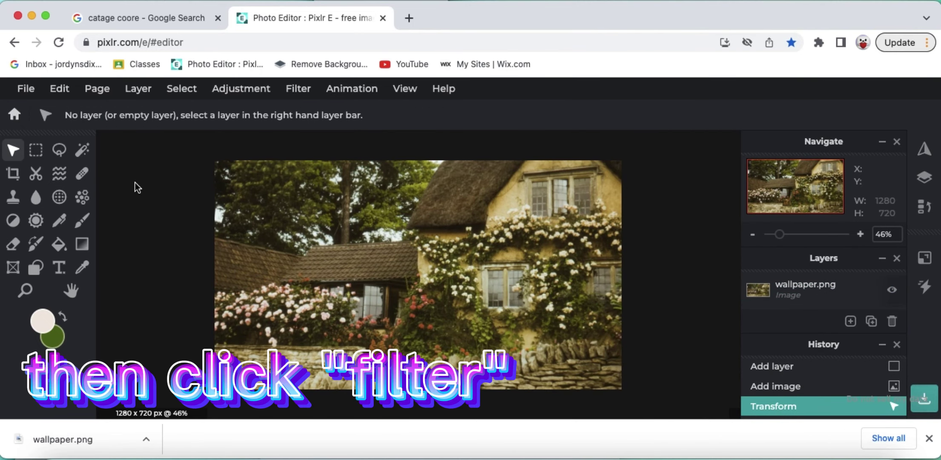
Blur the wallpaper layer with the Blur filter at an amount of 43.
click(278, 254)
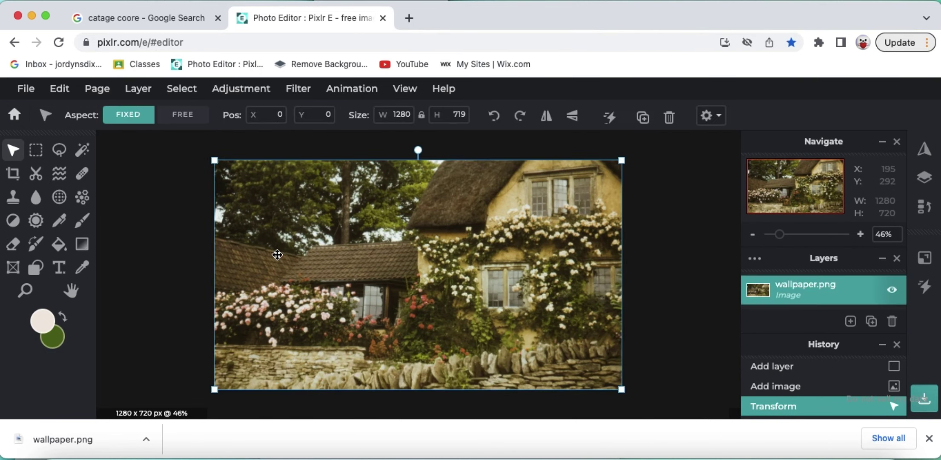
click(294, 97)
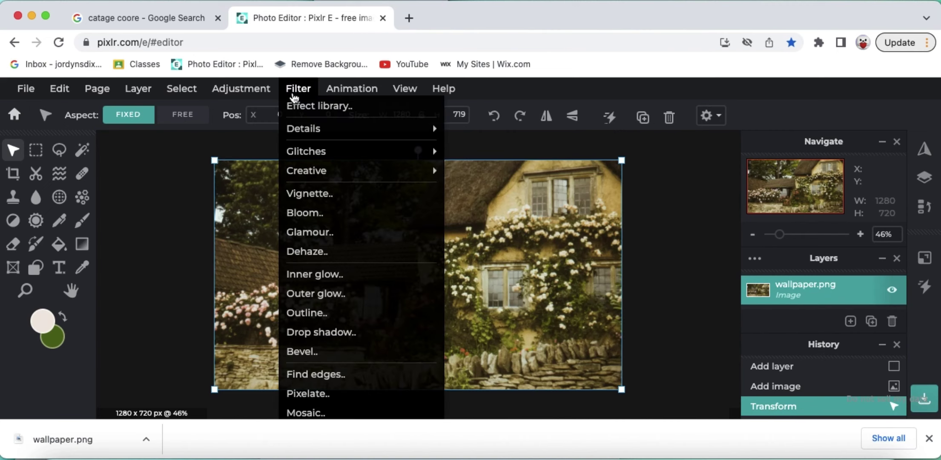
click(336, 129)
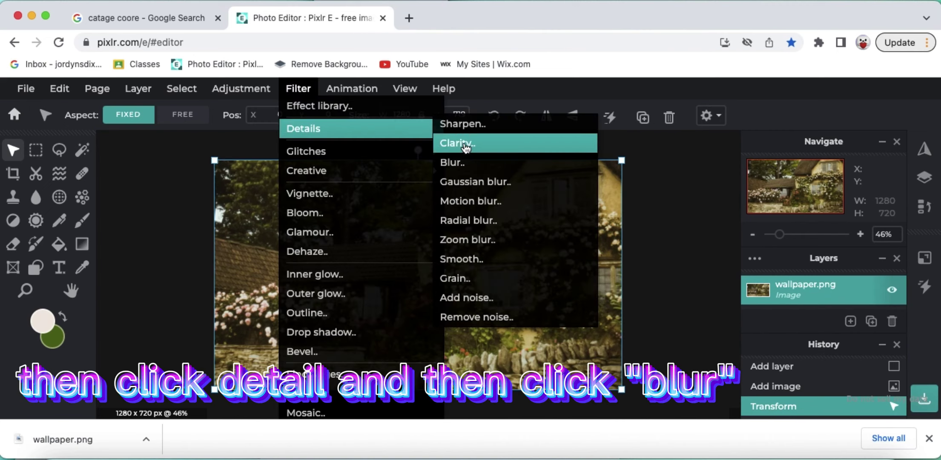
click(458, 162)
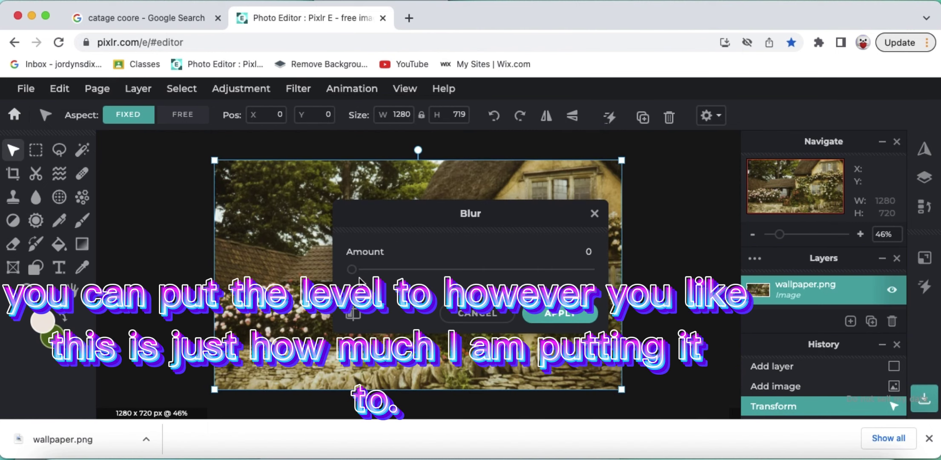
drag(410, 226, 555, 185)
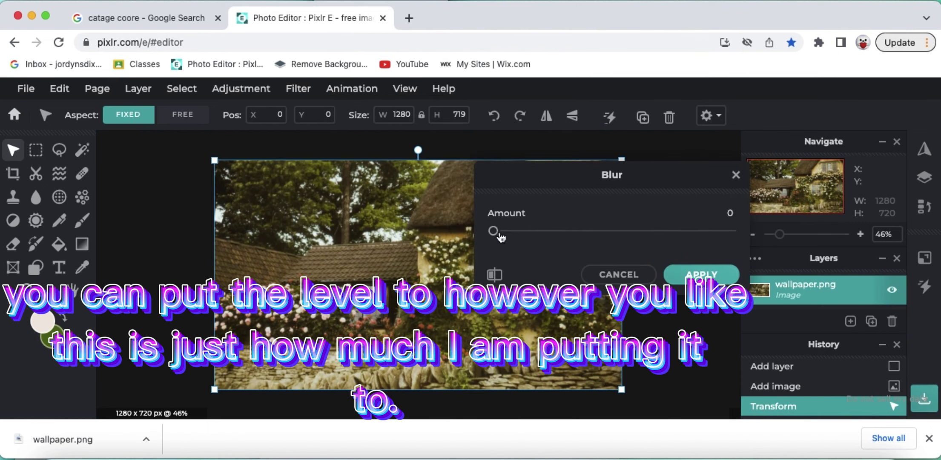
drag(501, 237, 593, 241)
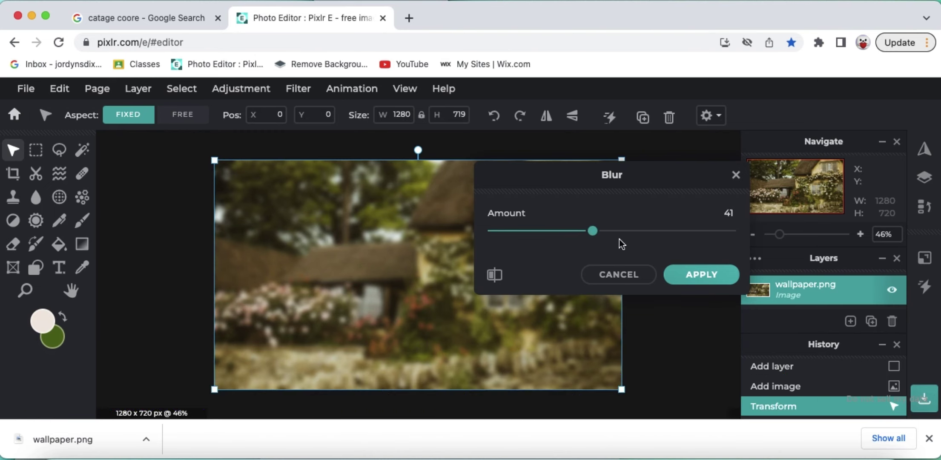
drag(592, 230, 598, 230)
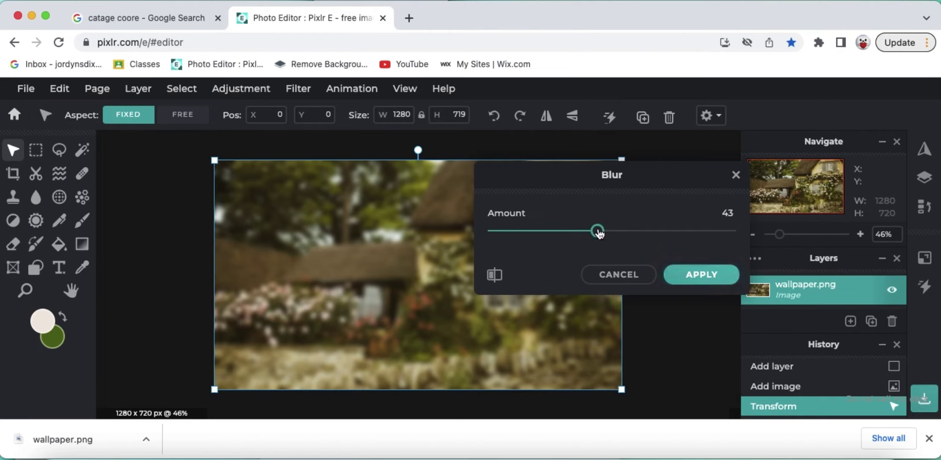
click(719, 284)
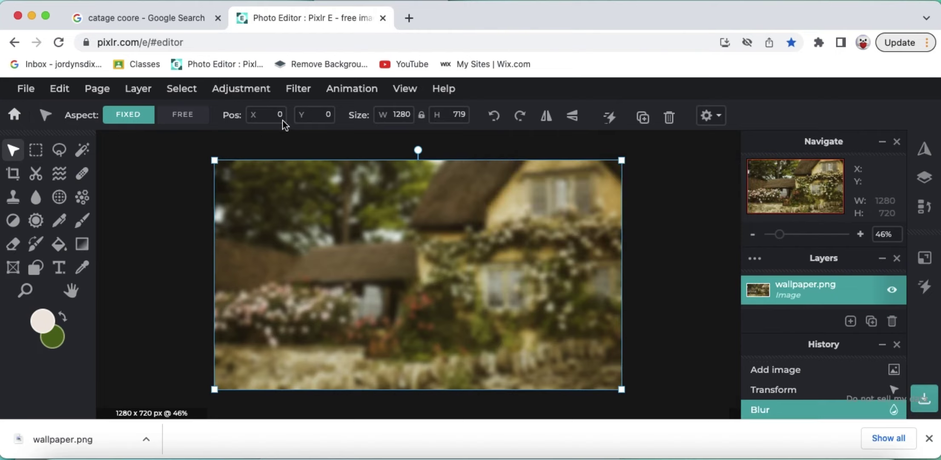
Apply a Highlights and shadows adjustment to the wallpaper layer, with highlights at 25 and shadows slightly raised, and deselect the layer.
click(296, 91)
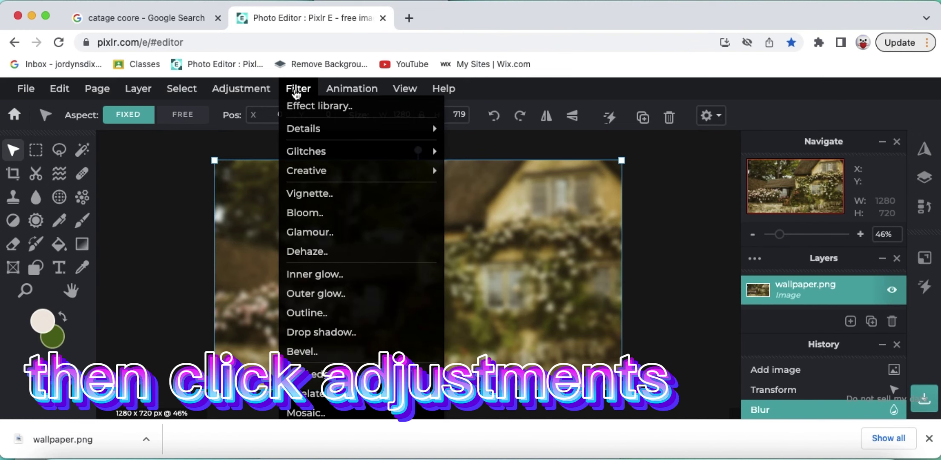
click(239, 87)
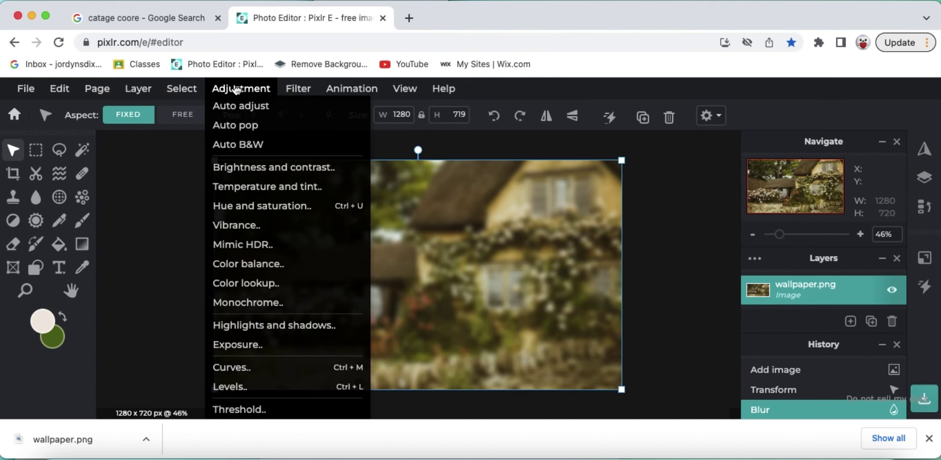
click(298, 326)
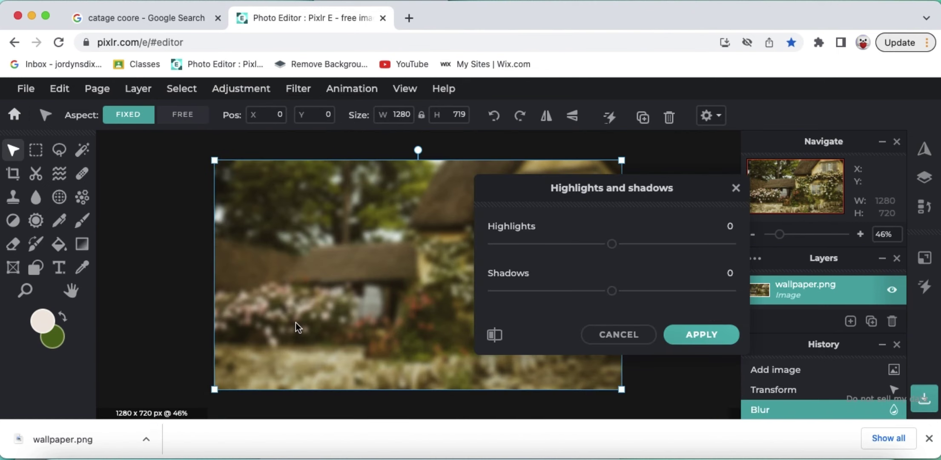
drag(580, 191, 381, 242)
mouse_move(382, 305)
mouse_down()
mouse_move(491, 305)
mouse_move(520, 328)
mouse_move(397, 314)
mouse_up()
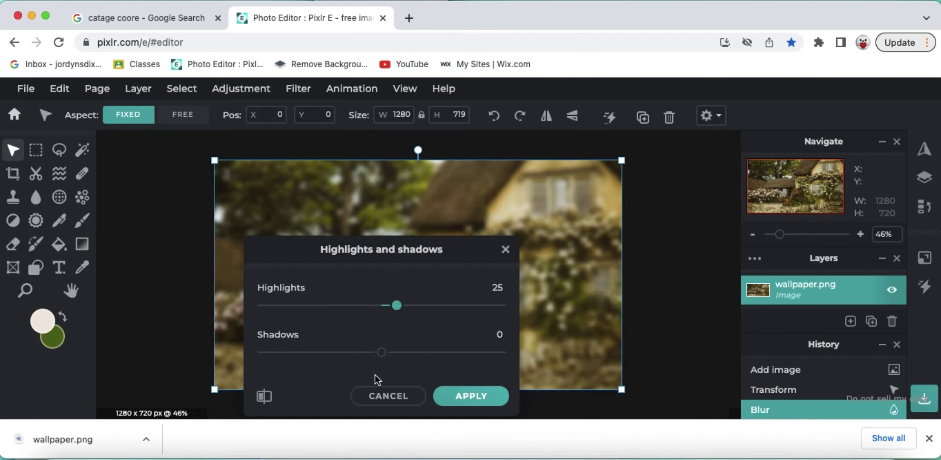
mouse_move(396, 358)
mouse_down()
mouse_move(469, 354)
mouse_move(222, 361)
mouse_move(395, 357)
mouse_up()
click(473, 395)
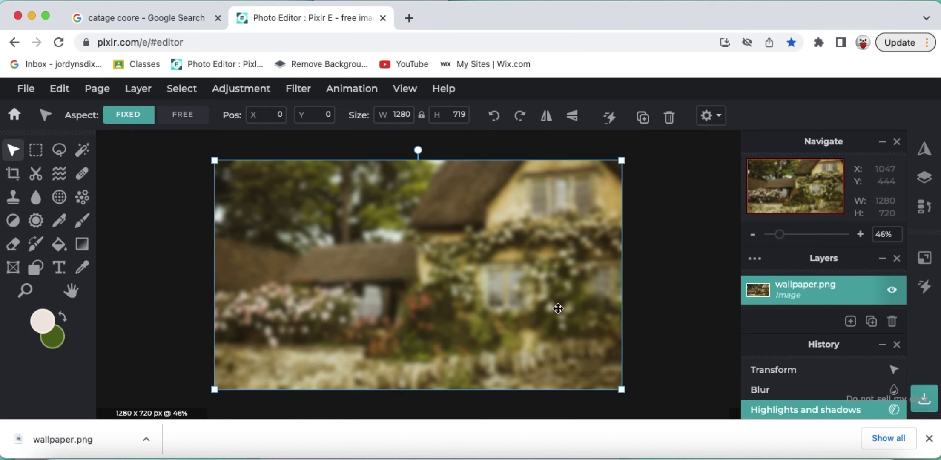
click(633, 303)
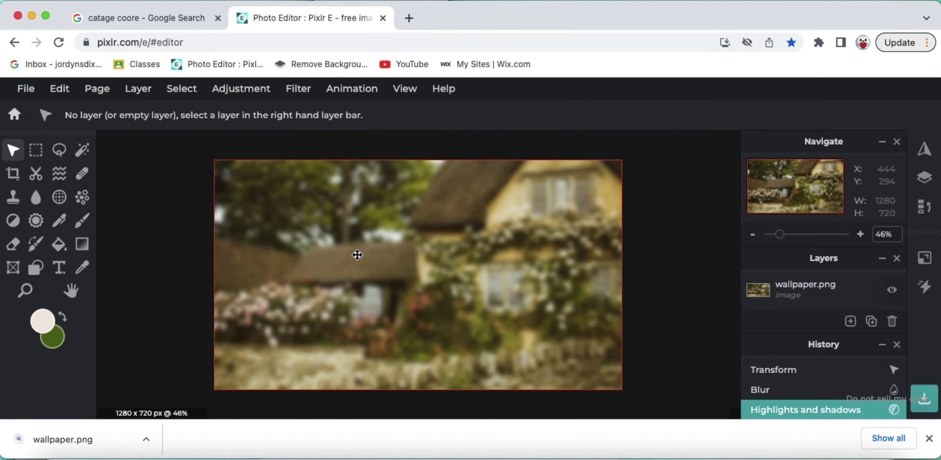
Add a text layer reading "How I Make My Aesthetic Thumbnails" on two lines and place it near the canvas centre.
click(60, 269)
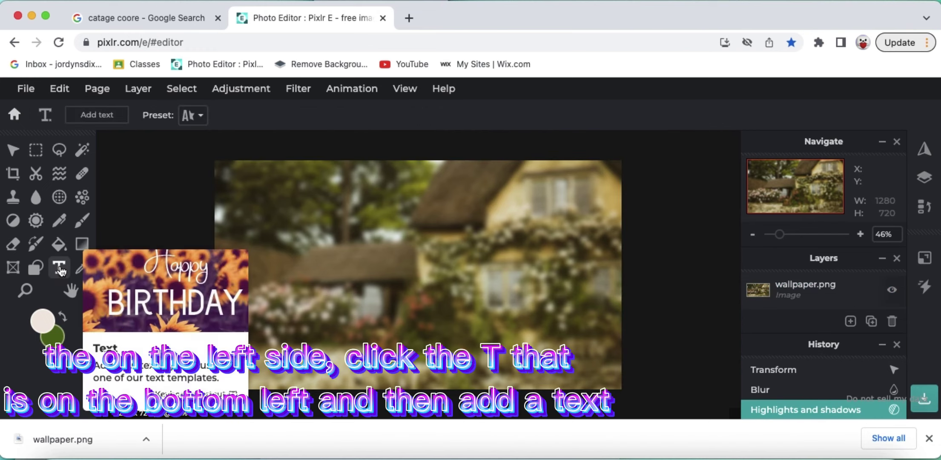
click(278, 254)
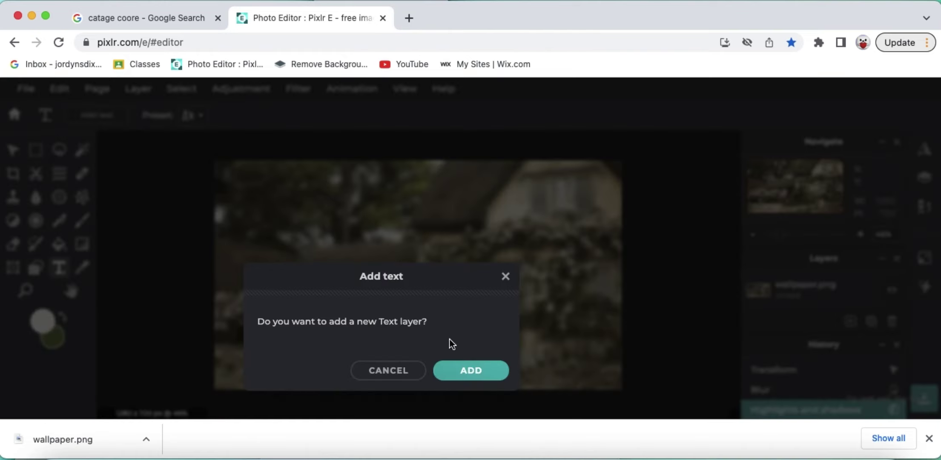
click(471, 370)
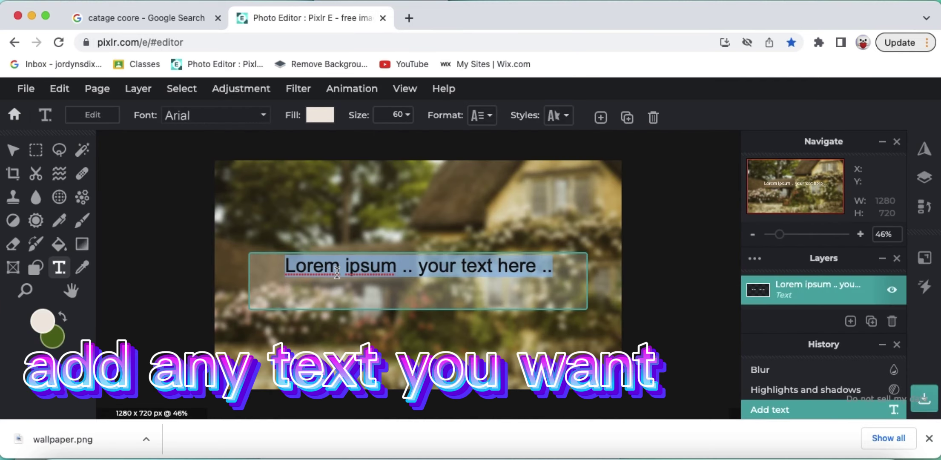
key(BackSpace)
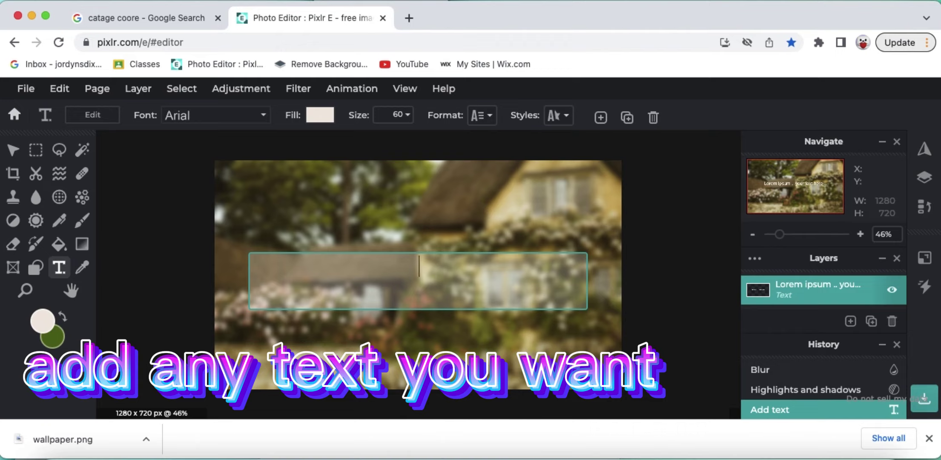
text(How I Make My )
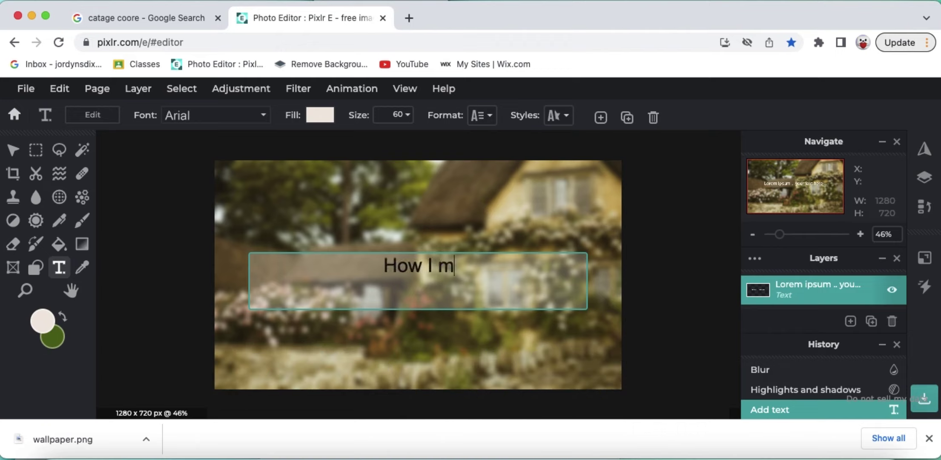
text(Easthetic Thu)
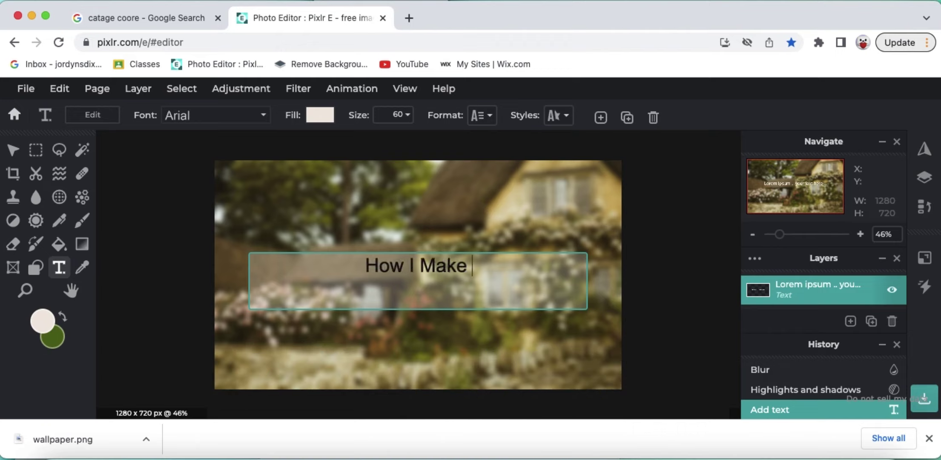
text(mbnails)
right_click(406, 288)
click(462, 212)
click(543, 342)
drag(498, 298, 510, 291)
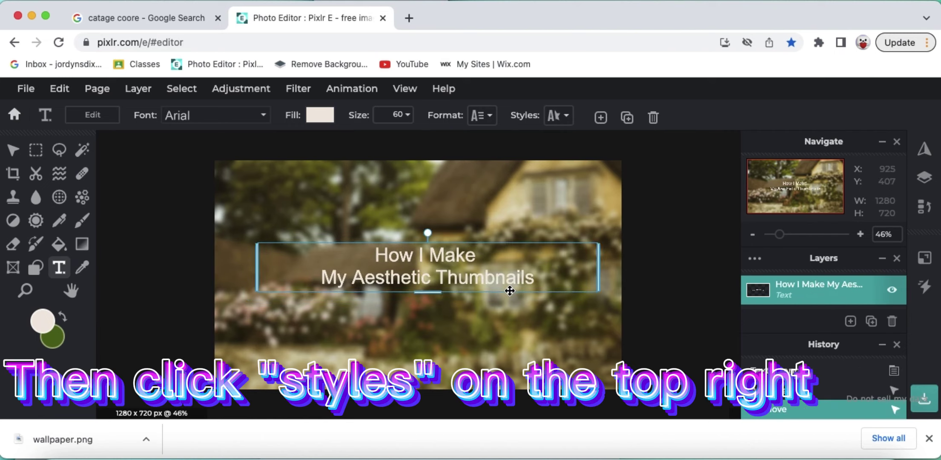
triple_click(497, 277)
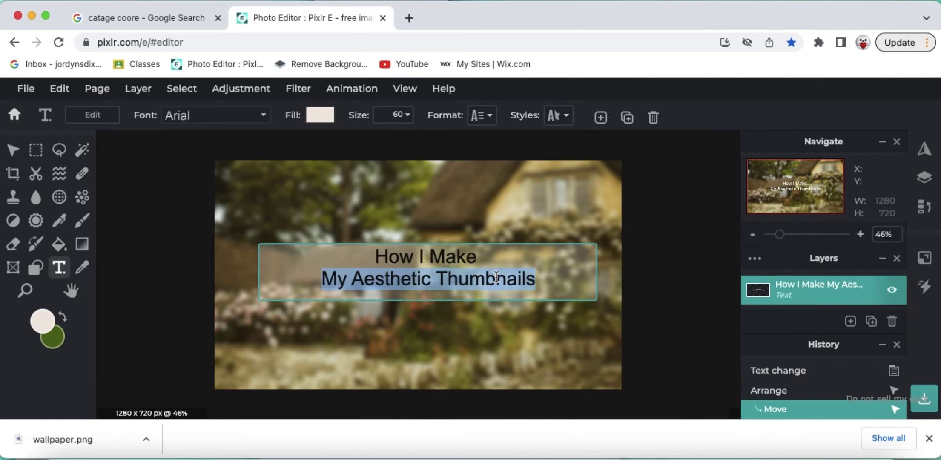
click(496, 277)
drag(537, 279, 374, 253)
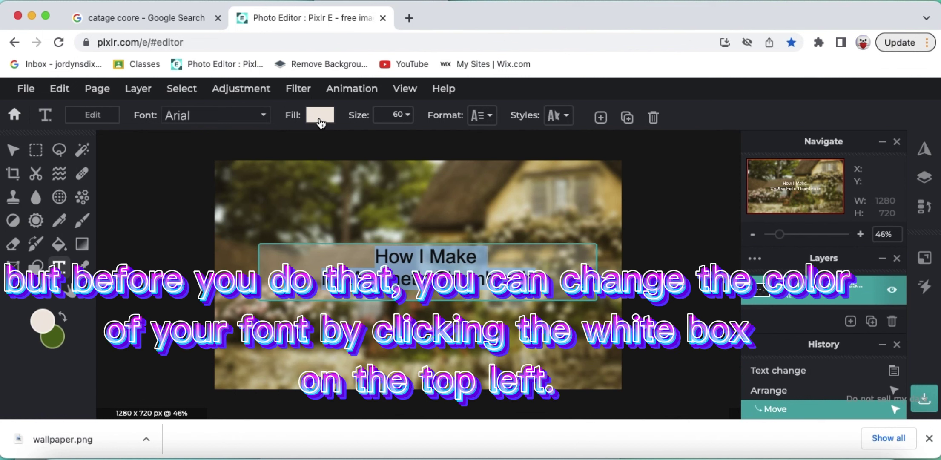
Curve the title text with the Arc style at an amount of 40.
click(557, 117)
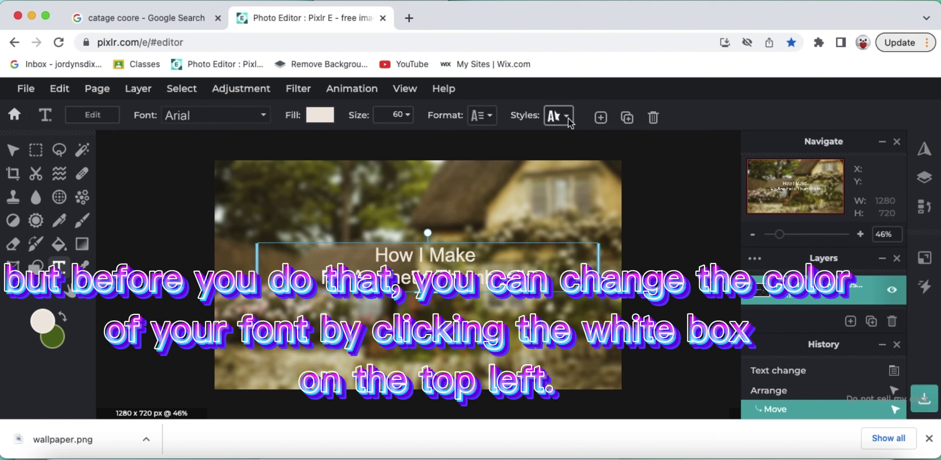
click(620, 173)
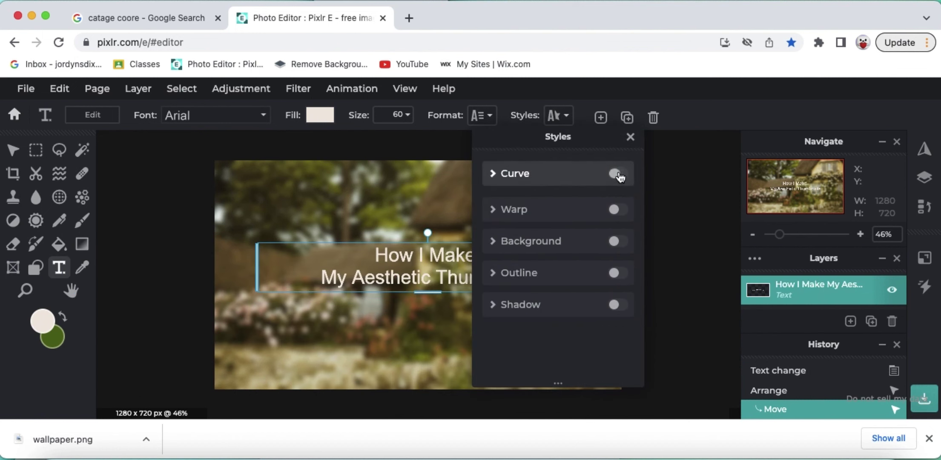
drag(558, 259, 588, 262)
click(588, 260)
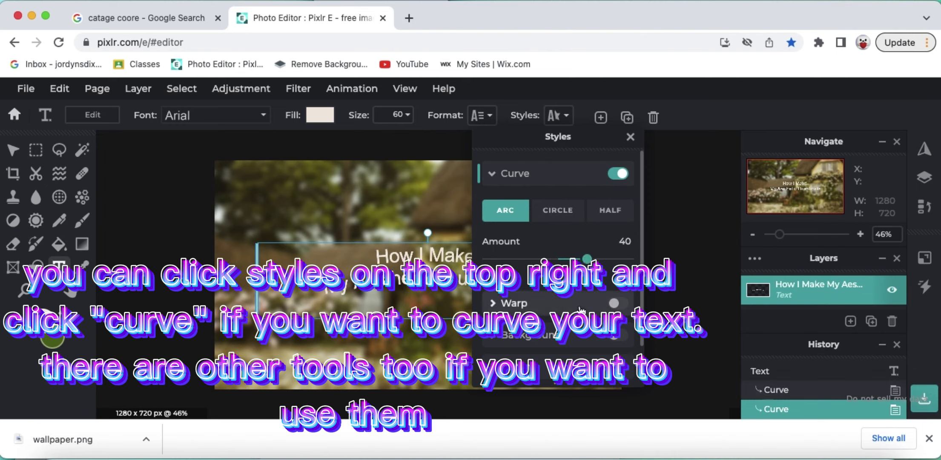
Give the title text an outline in the tan preset colour with a size of 32.
scroll(586, 309, down, 2)
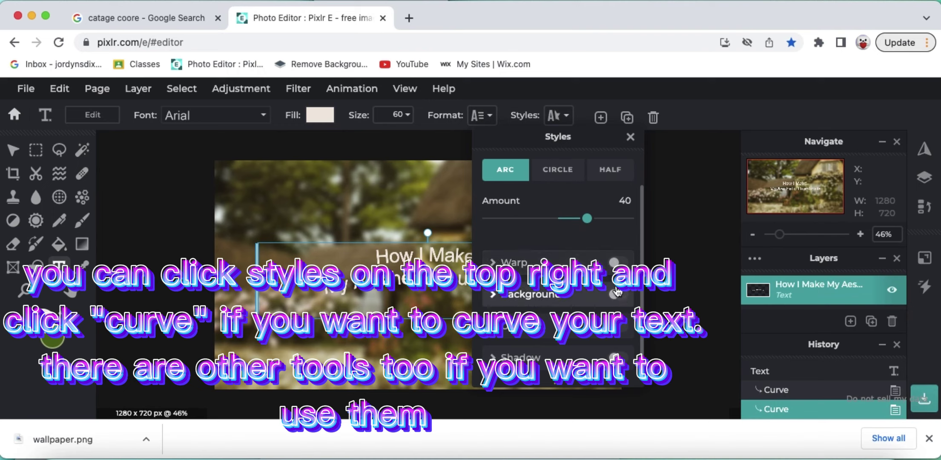
click(622, 327)
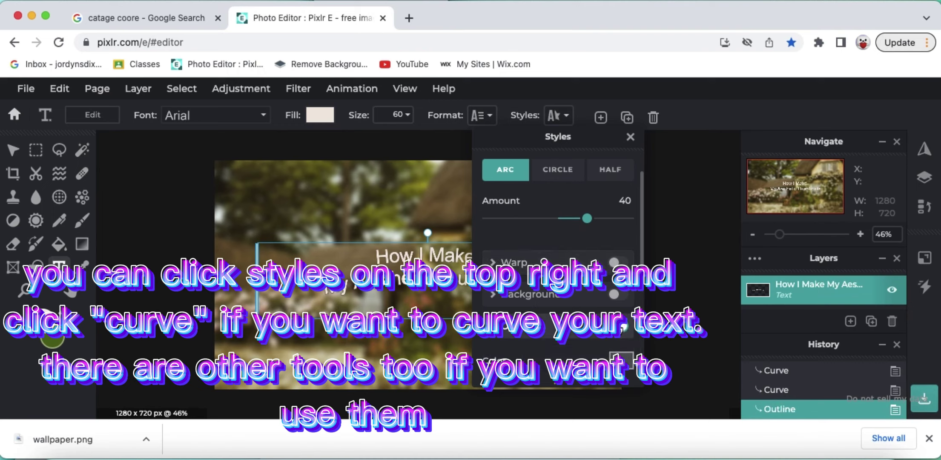
scroll(622, 328, down, 2)
click(622, 320)
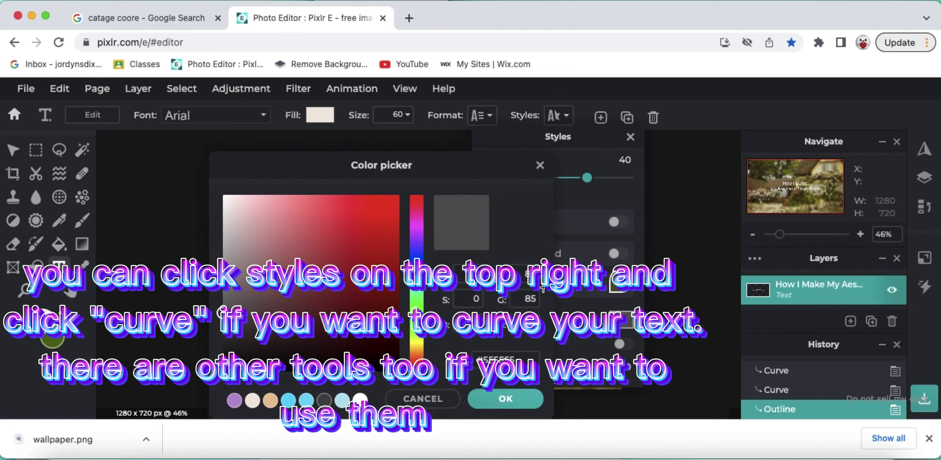
click(270, 403)
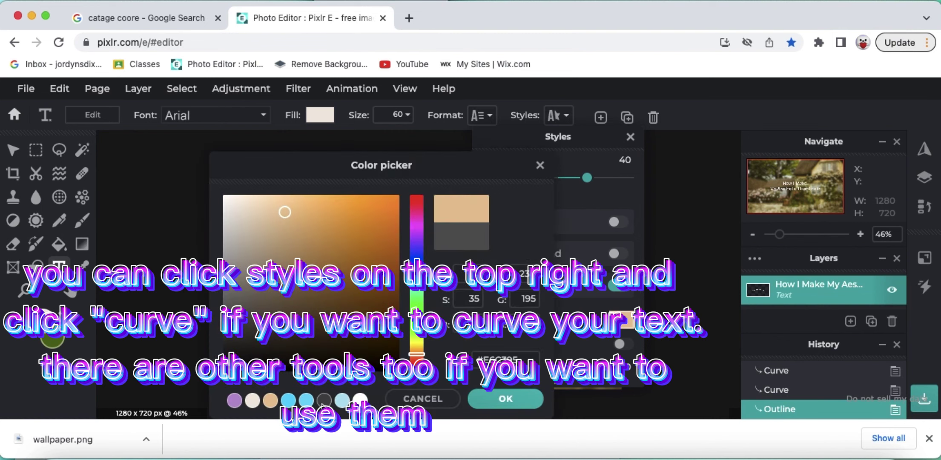
click(521, 399)
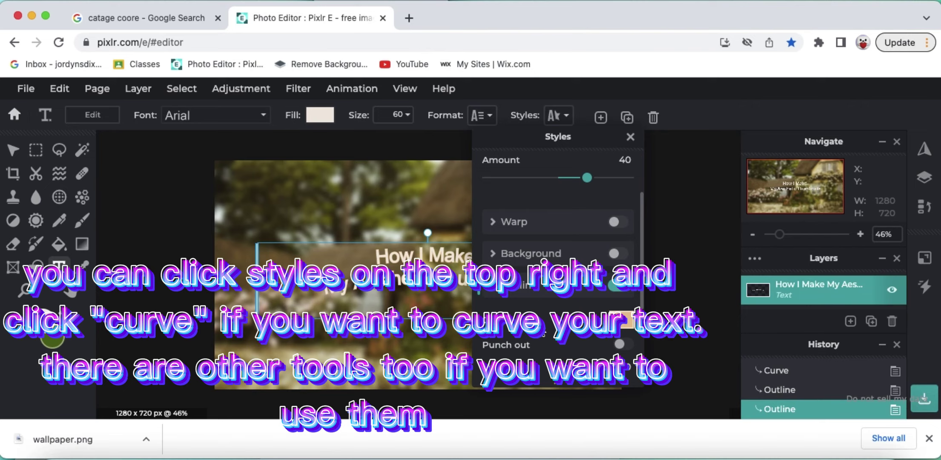
scroll(539, 326, down, 2)
scroll(539, 325, down, 2)
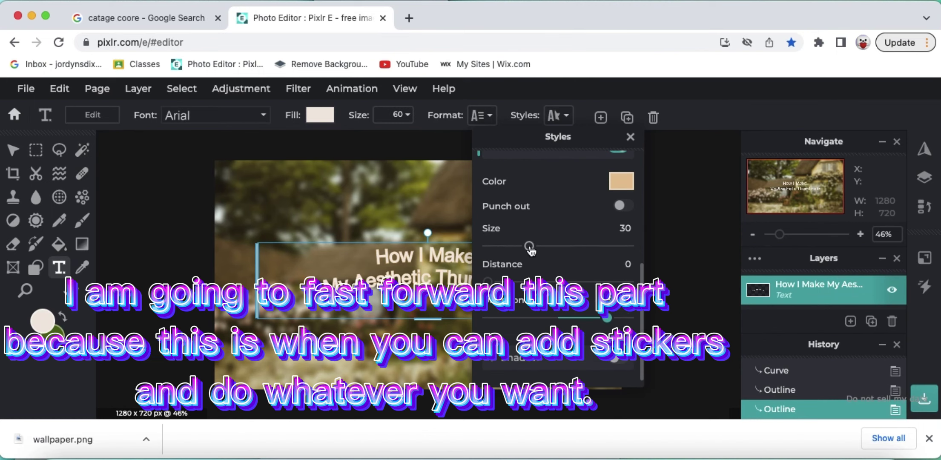
drag(565, 249, 531, 254)
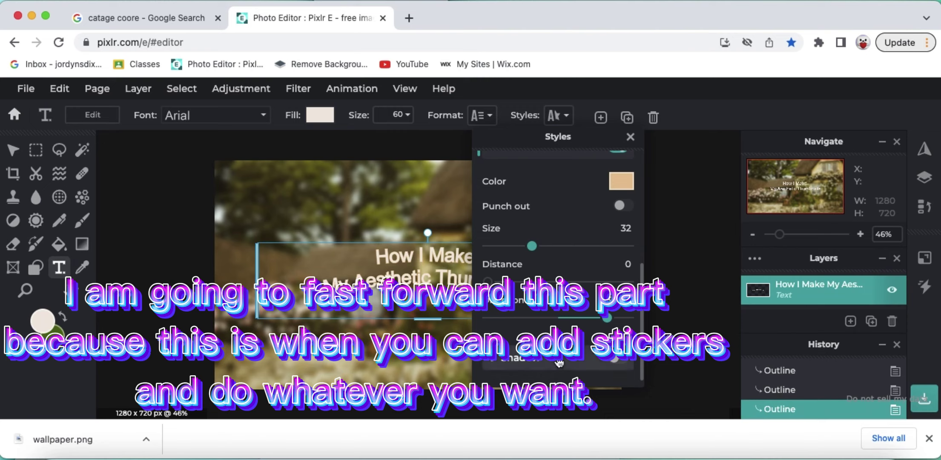
Enable a shadow on the title text and set its blur to 6.
click(619, 362)
scroll(605, 341, down, 5)
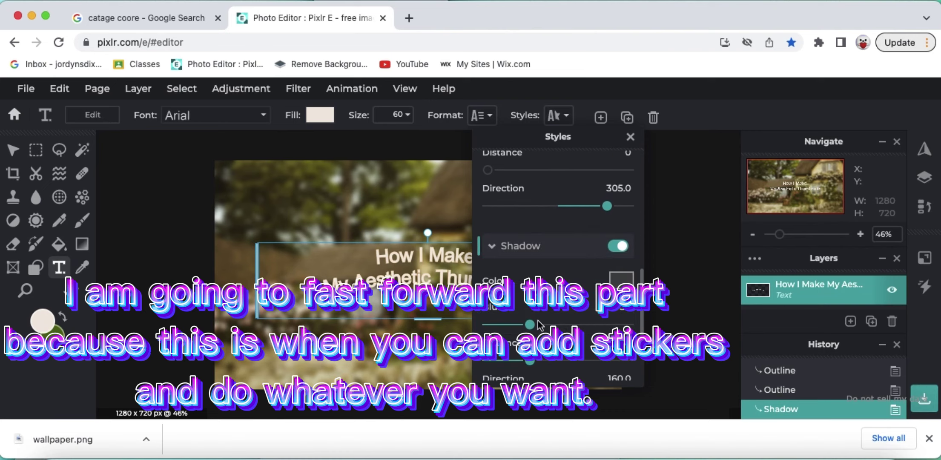
drag(552, 326, 496, 317)
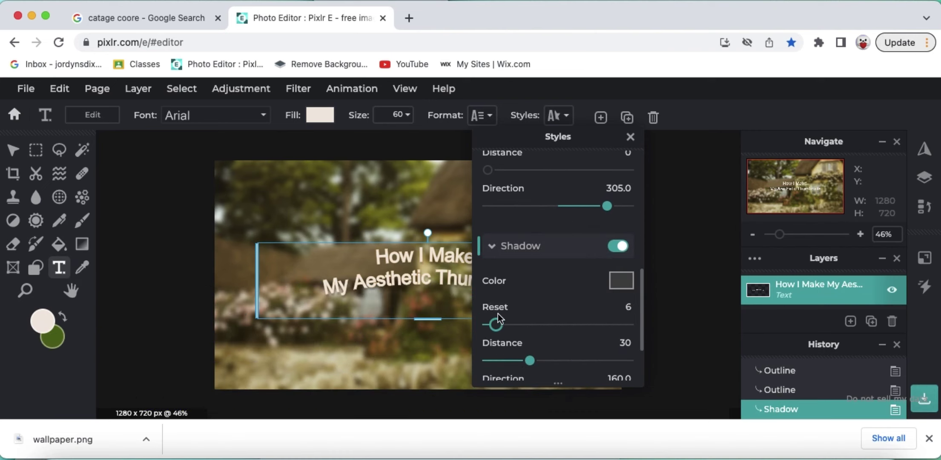
Set the title shadow's blur to 18 and increase the shadow's distance.
scroll(523, 315, down, 4)
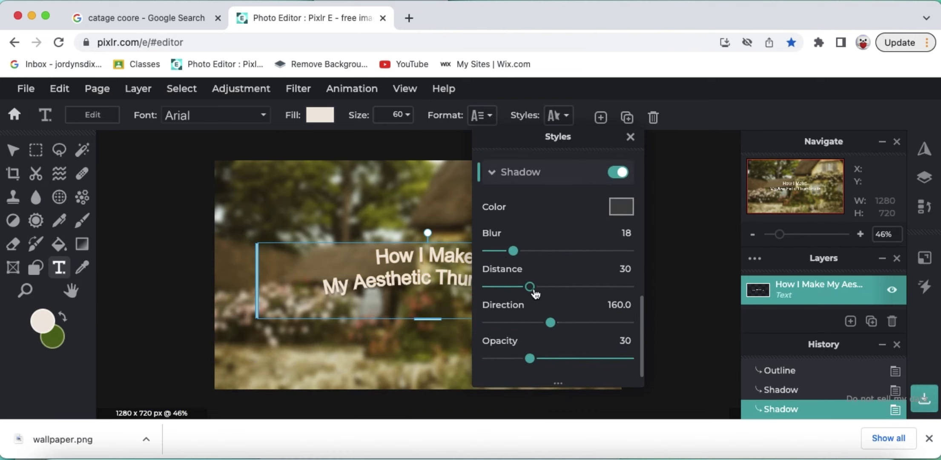
drag(529, 288, 571, 301)
scroll(642, 358, up, 5)
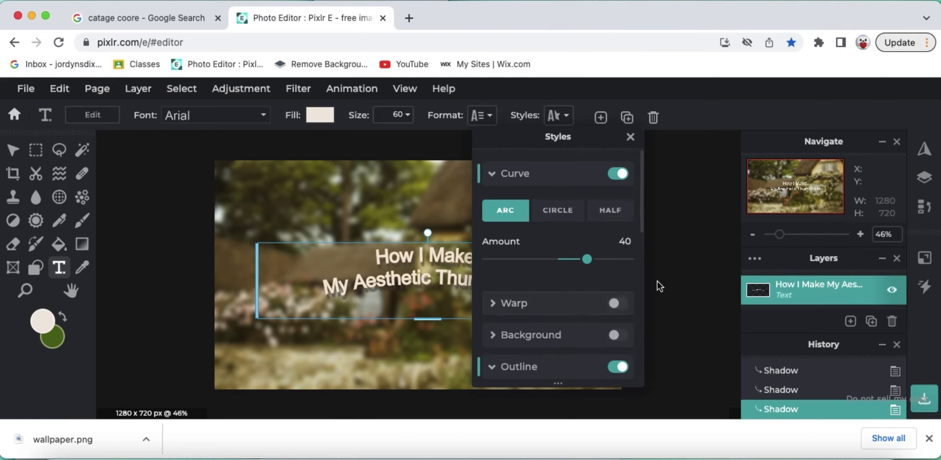
click(668, 277)
Enlarge the title text to size 69 and deselect it.
drag(420, 327, 420, 322)
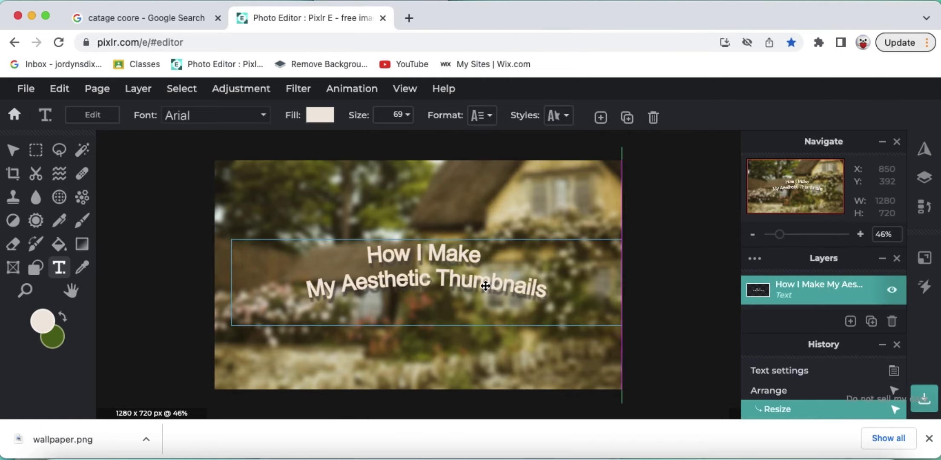
click(657, 313)
Search Google Images for "easthetic stickers" in a new browser tab.
click(408, 18)
text(easthetic stickers)
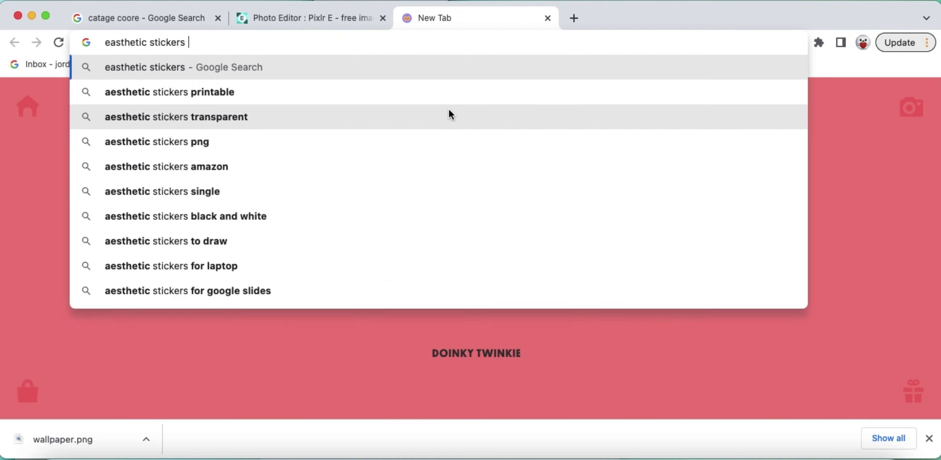
key(Return)
click(192, 159)
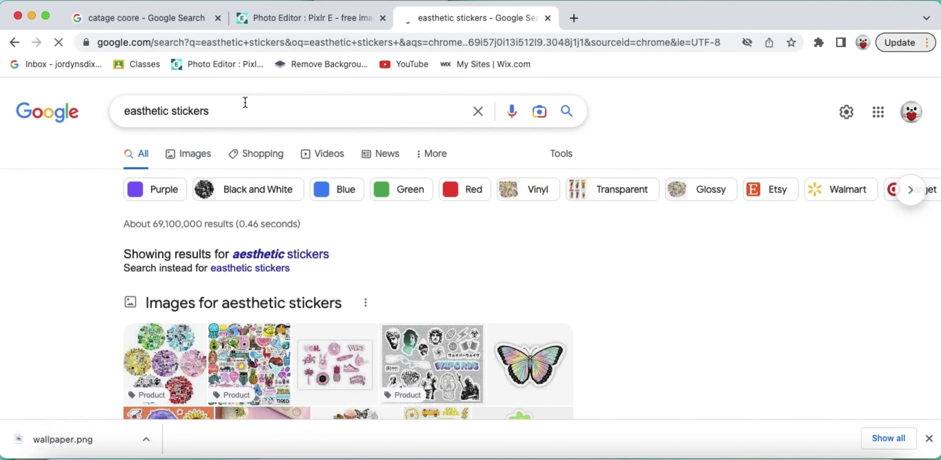
Search Google Images for "beige butterflies" and look through the results for a sticker.
click(445, 115)
text(beige butterflies)
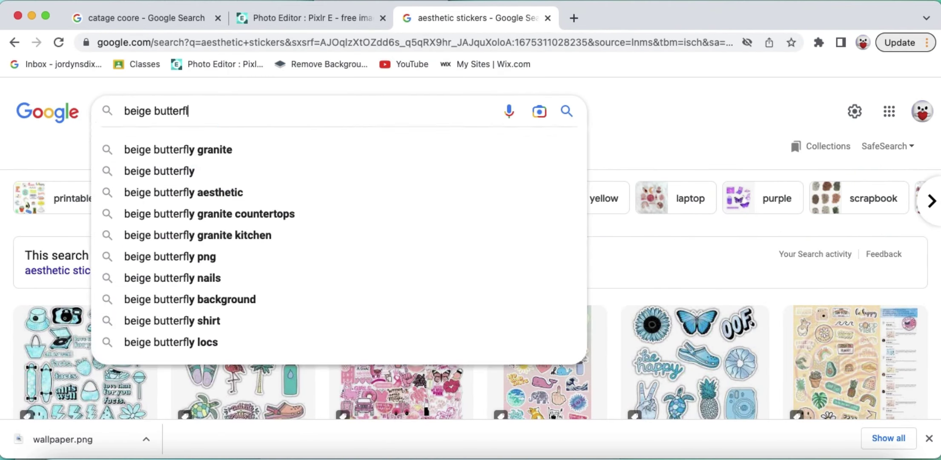
key(Return)
scroll(547, 258, down, 5)
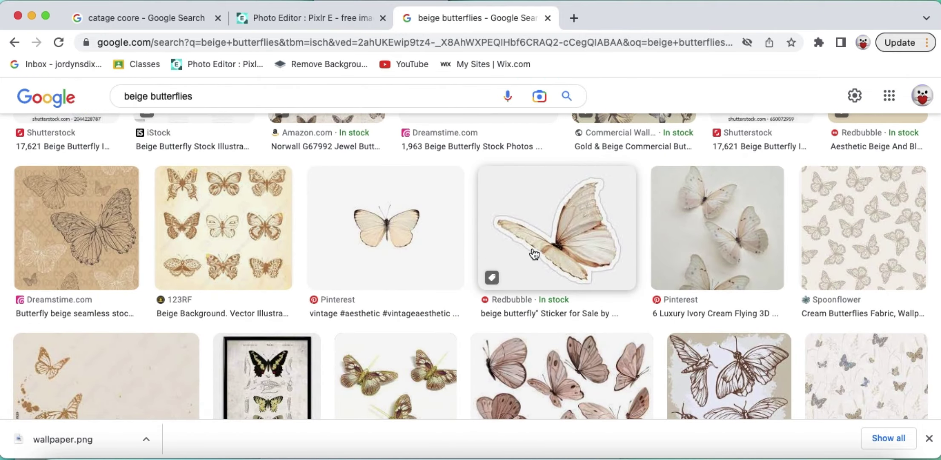
Save the Redbubble beige butterfly sticker image to the Desktop as "butterfly beige.png".
click(547, 257)
right_click(708, 222)
click(744, 376)
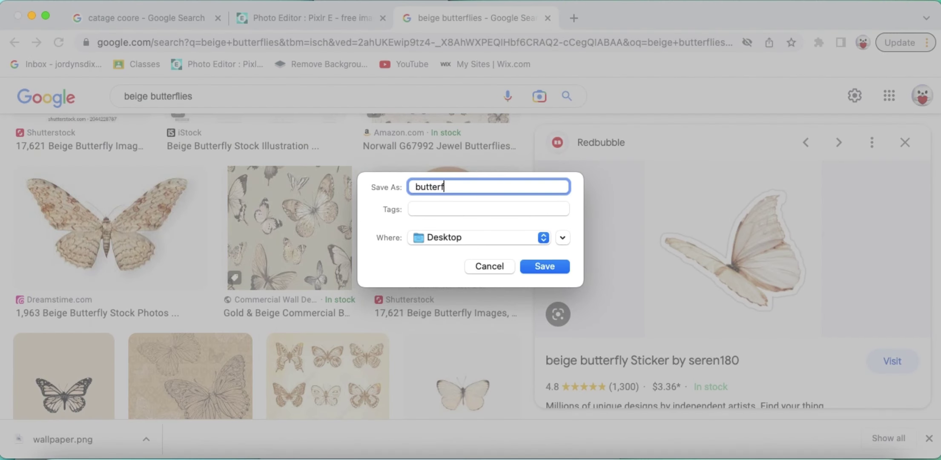
text(.png)
click(545, 266)
key(Return)
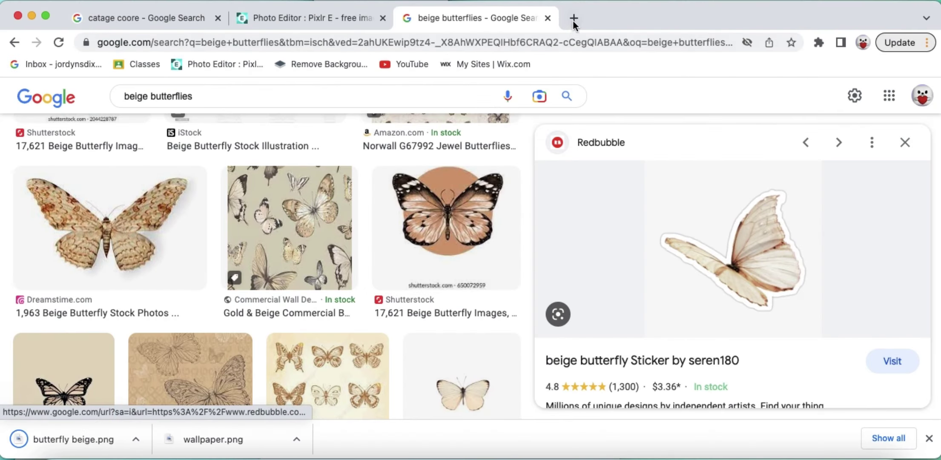
Open the remove.bg website in a new browser tab.
click(574, 18)
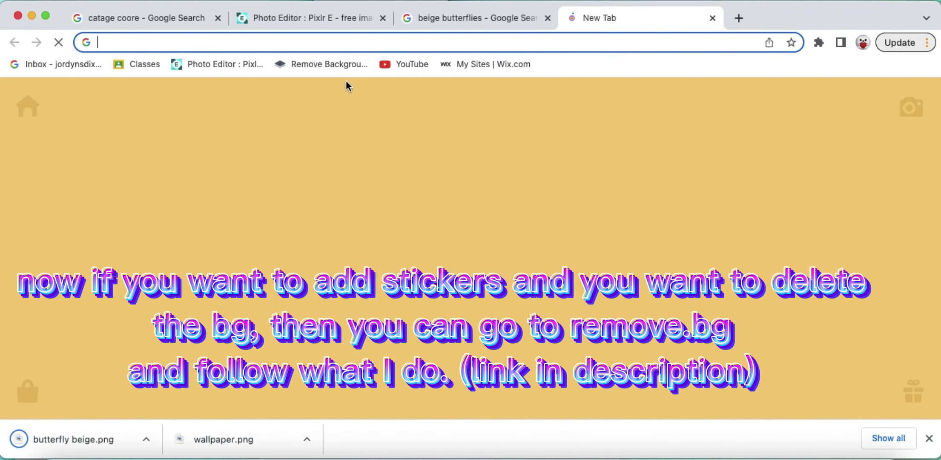
text(remove.)
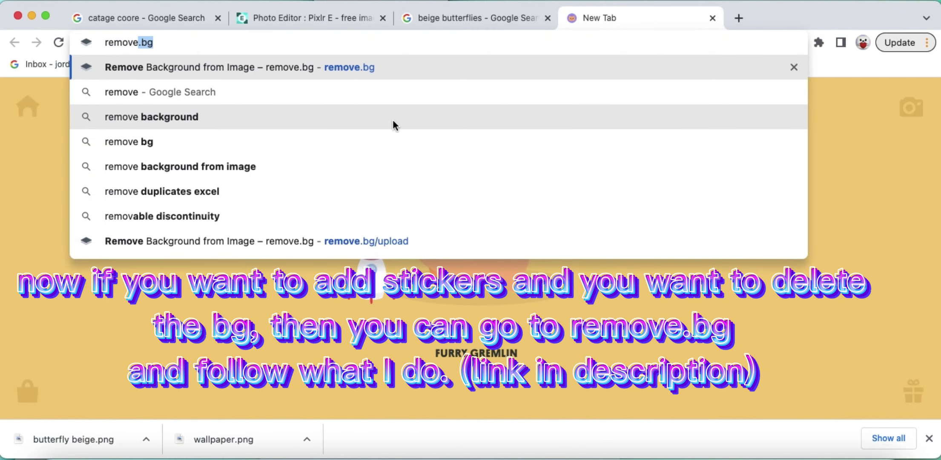
text(bg)
key(Return)
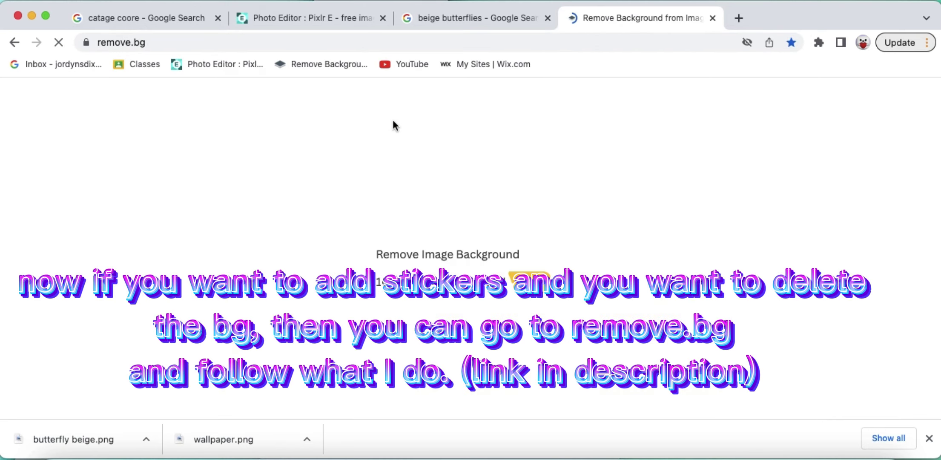
Upload "butterfly beige.png" for background removal and download the standard-resolution cutout.
scroll(541, 228, down, 2)
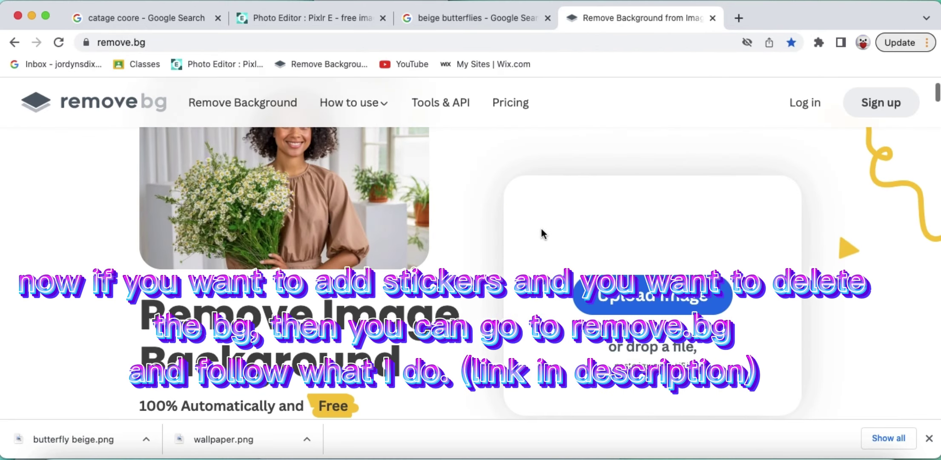
click(640, 305)
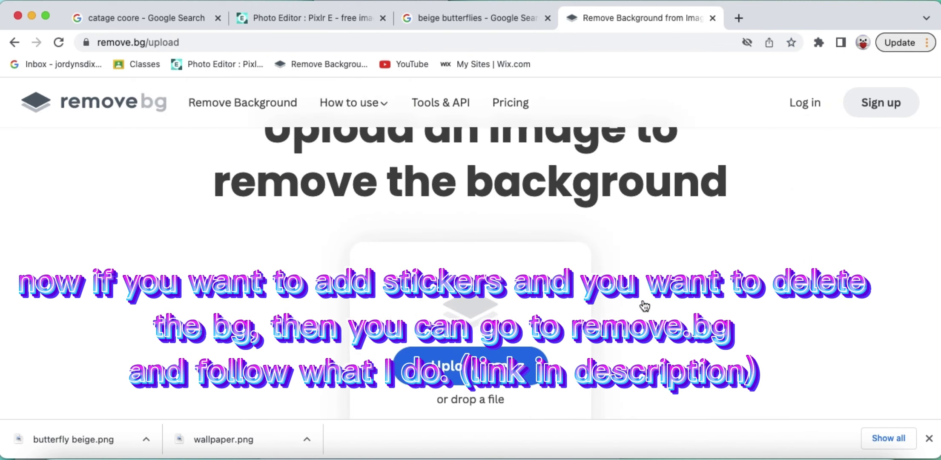
click(471, 366)
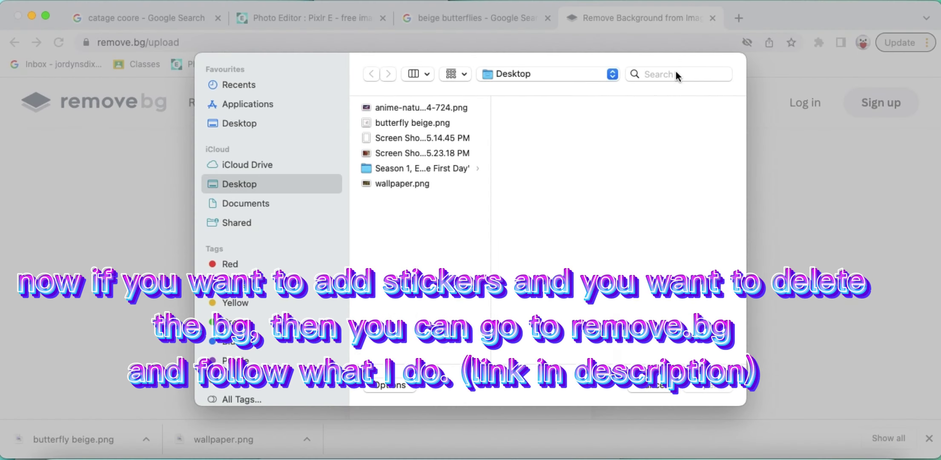
click(709, 386)
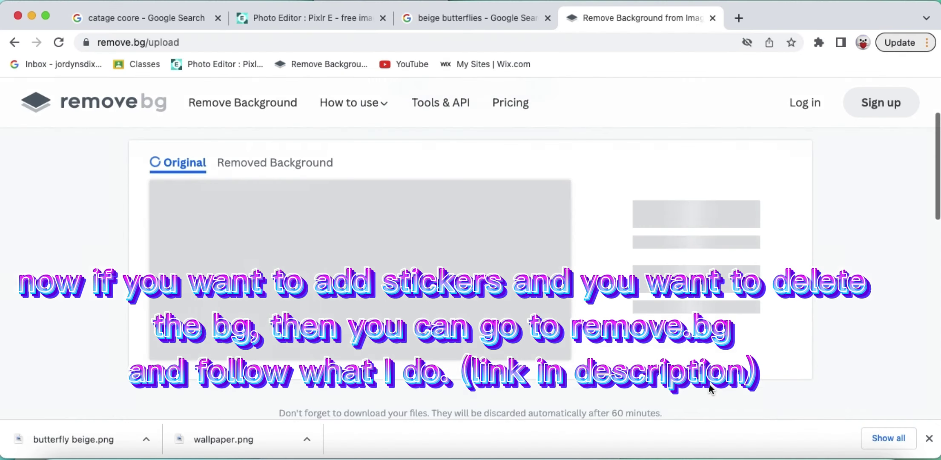
click(680, 210)
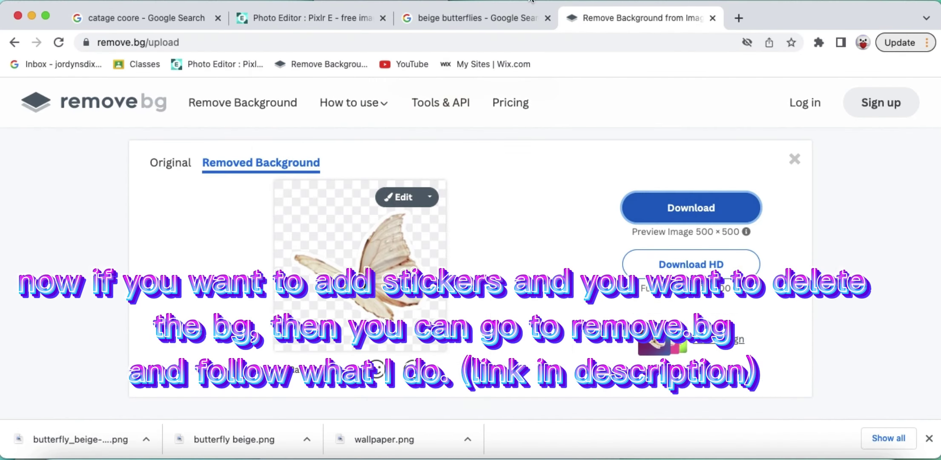
Switch to Pixlr E and add the background-removed butterfly as an image layer in the canvas's upper right area.
click(307, 18)
click(850, 321)
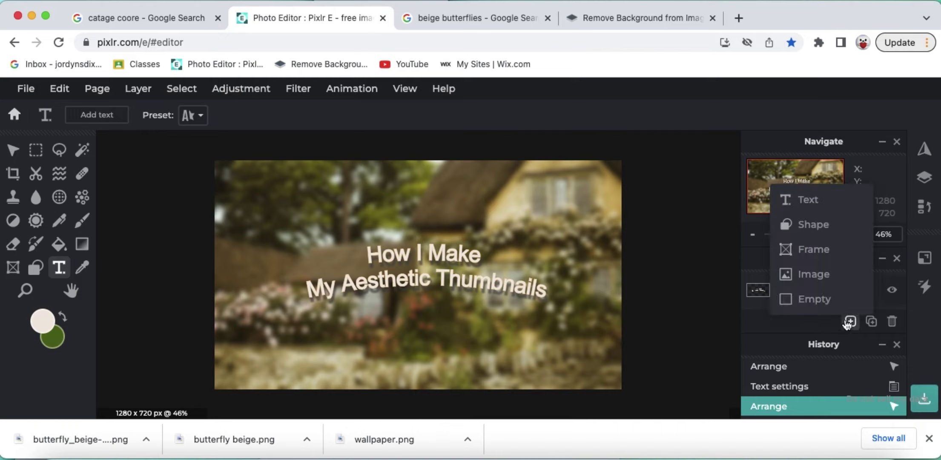
click(836, 274)
text(butterfly_)
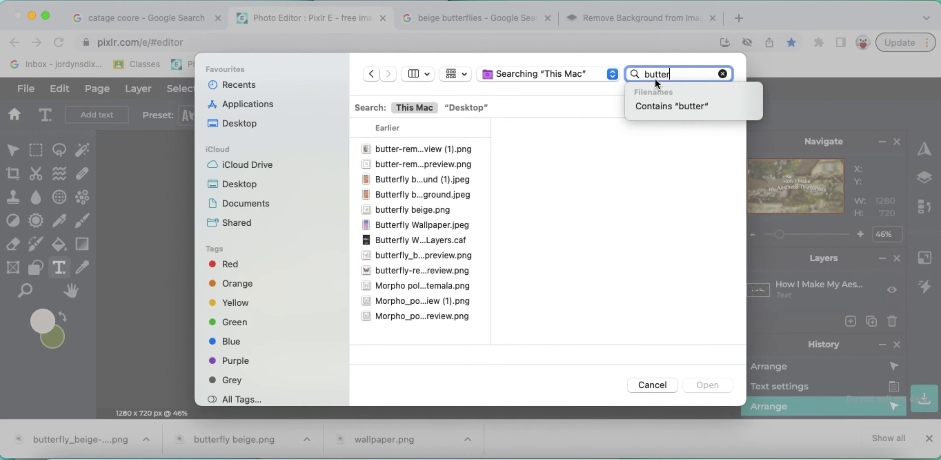
click(404, 149)
key(Return)
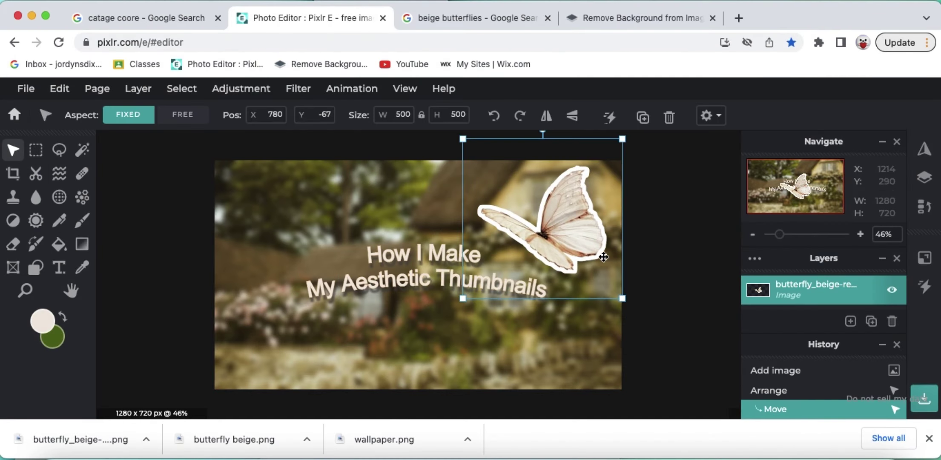
Scale the butterfly to about 365 x 365 px and place a horizontally flipped duplicate to the left of the title.
drag(462, 136, 505, 180)
click(643, 117)
drag(635, 197, 350, 198)
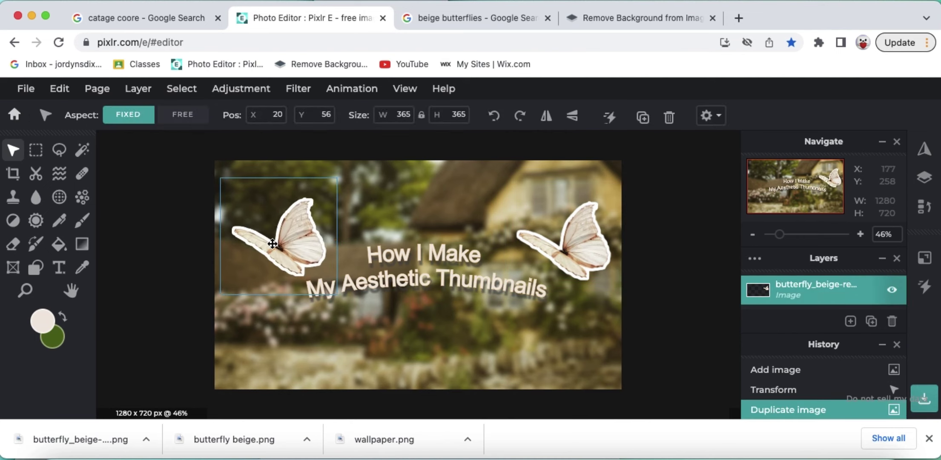
click(546, 116)
drag(285, 251, 293, 258)
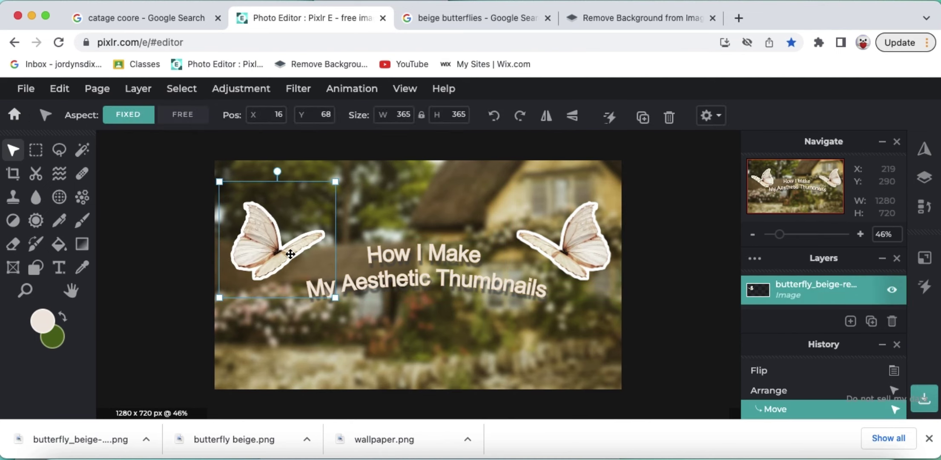
Shrink the butterfly right of the title to about 218 x 218 px and delete the flipped copy on the left.
click(506, 181)
drag(506, 181, 522, 204)
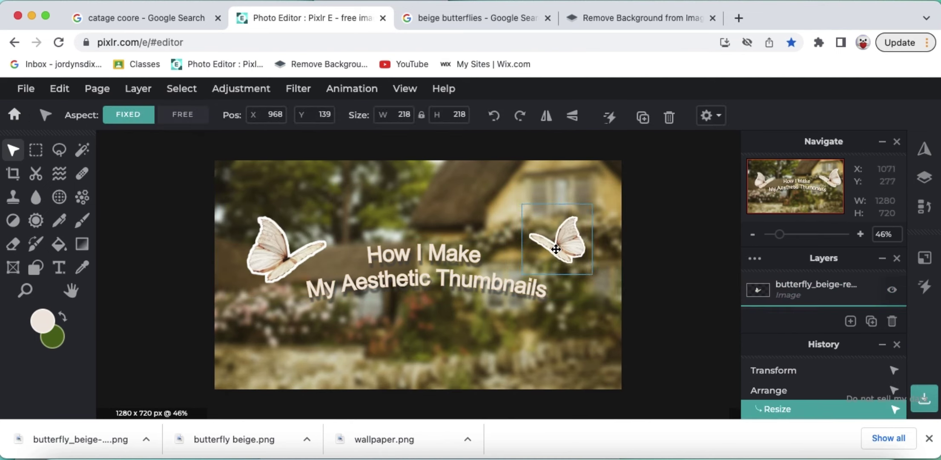
click(286, 250)
key(Delete)
Duplicate the small butterfly and move the copy left of the title, to about X 135, Y 138.
right_click(566, 241)
click(609, 350)
drag(559, 247, 293, 246)
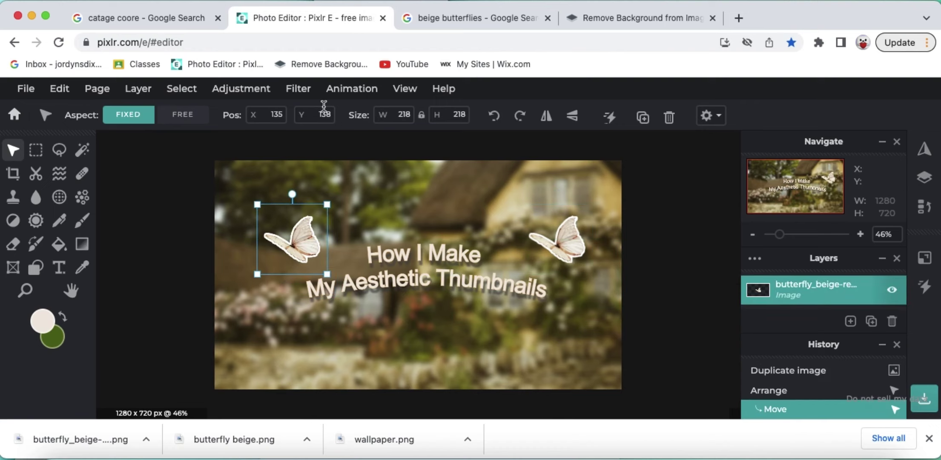